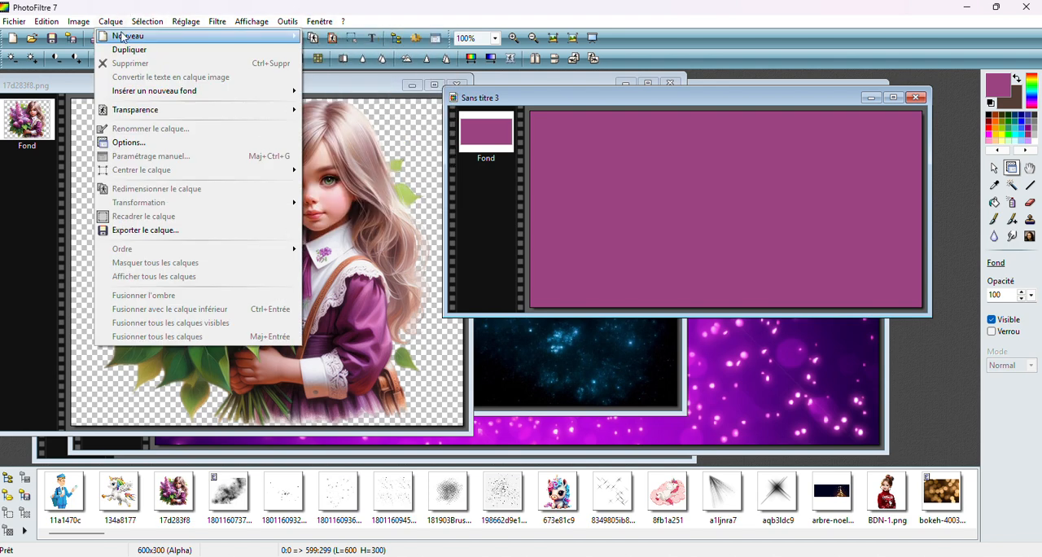
Add a new 600 by 300 pixel layer with automatic transparency above the purple background of Sans titre 3
{"action": "mouse_move", "coordinate": [217, 40]}
{"action": "left_click", "coordinate": [329, 37]}
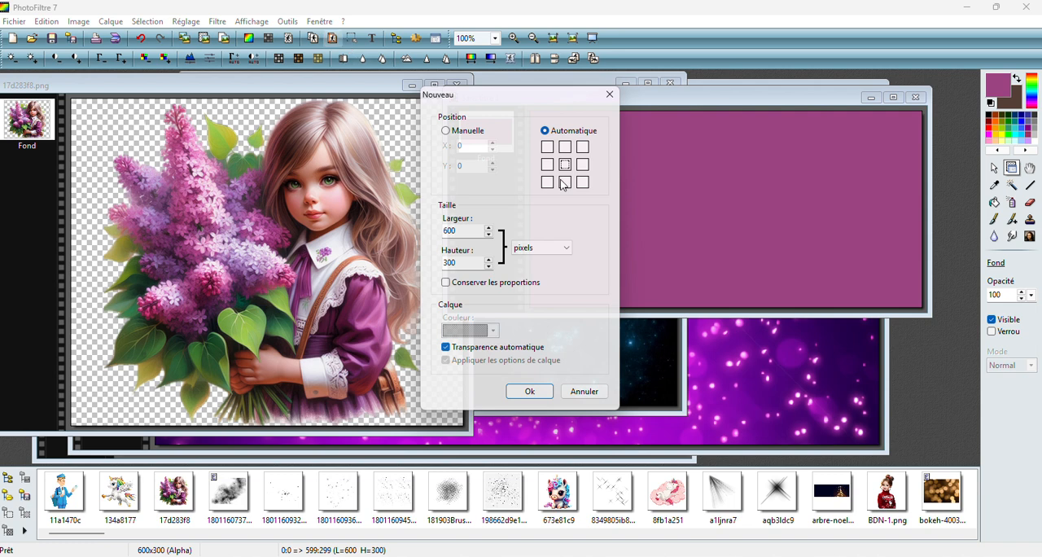
{"action": "left_click", "coordinate": [542, 392]}
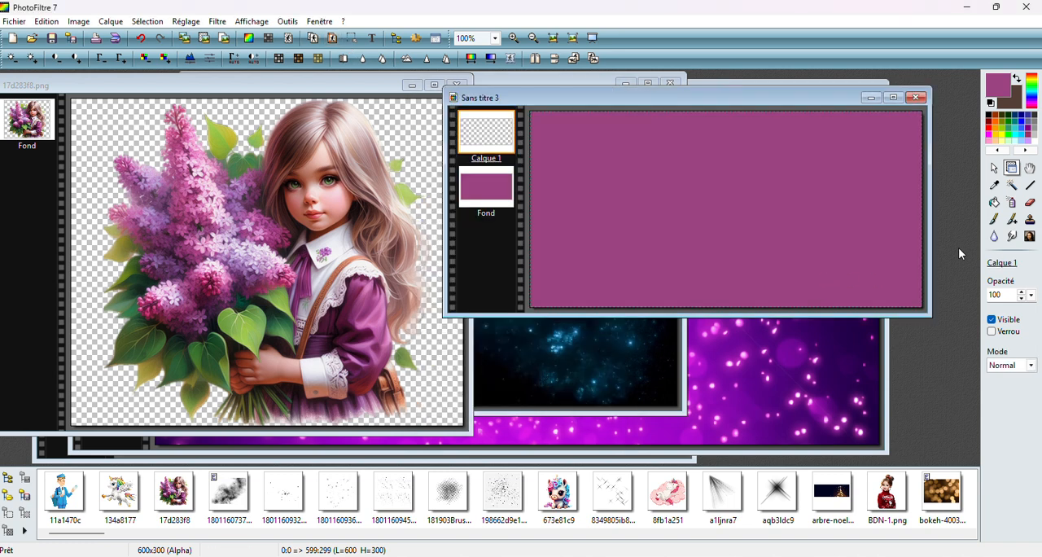
Draw an upright triangular selection near the middle of the new layer and stretch it to about 262 by 280 pixels
{"action": "left_click", "coordinate": [995, 168]}
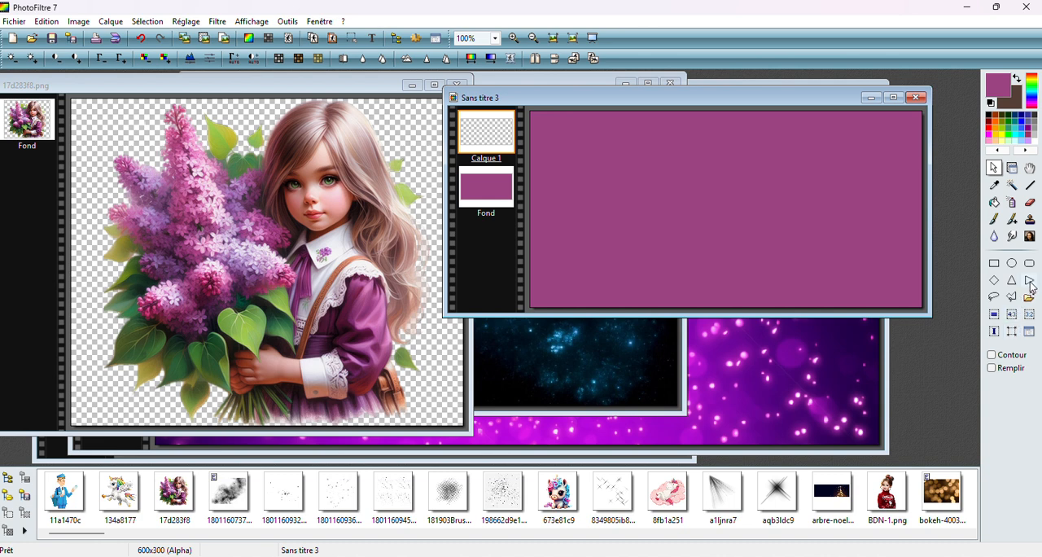
{"action": "left_click_drag", "start_coordinate": [631, 142], "coordinate": [741, 269]}
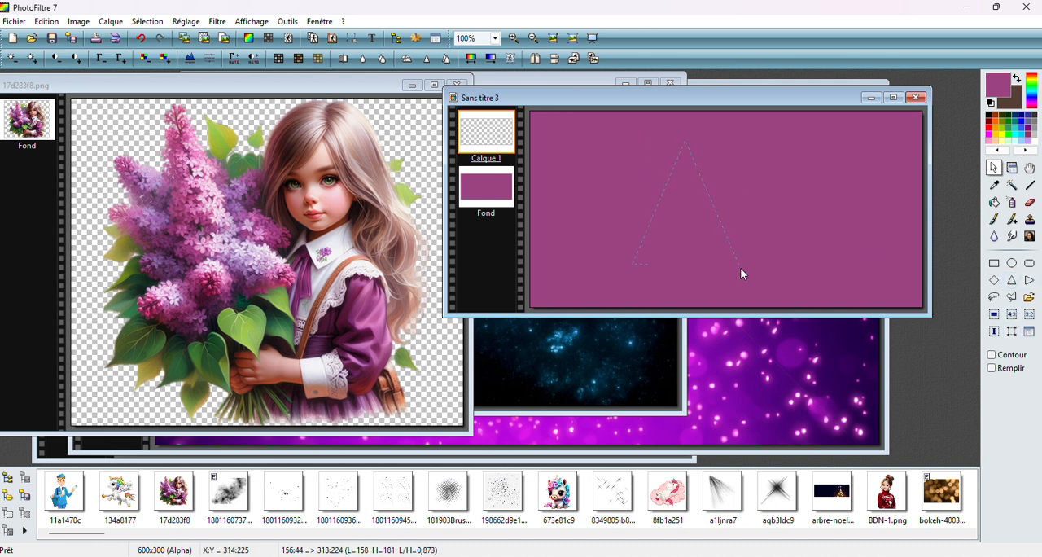
{"action": "left_click_drag", "start_coordinate": [780, 304], "coordinate": [777, 303]}
{"action": "left_click_drag", "start_coordinate": [722, 262], "coordinate": [725, 244]}
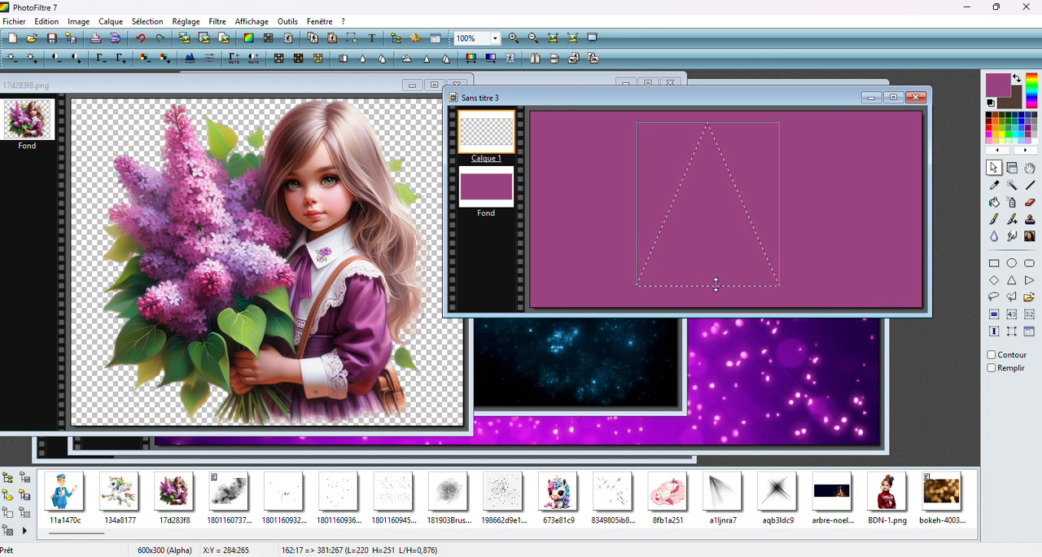
{"action": "left_click_drag", "start_coordinate": [716, 285], "coordinate": [717, 304]}
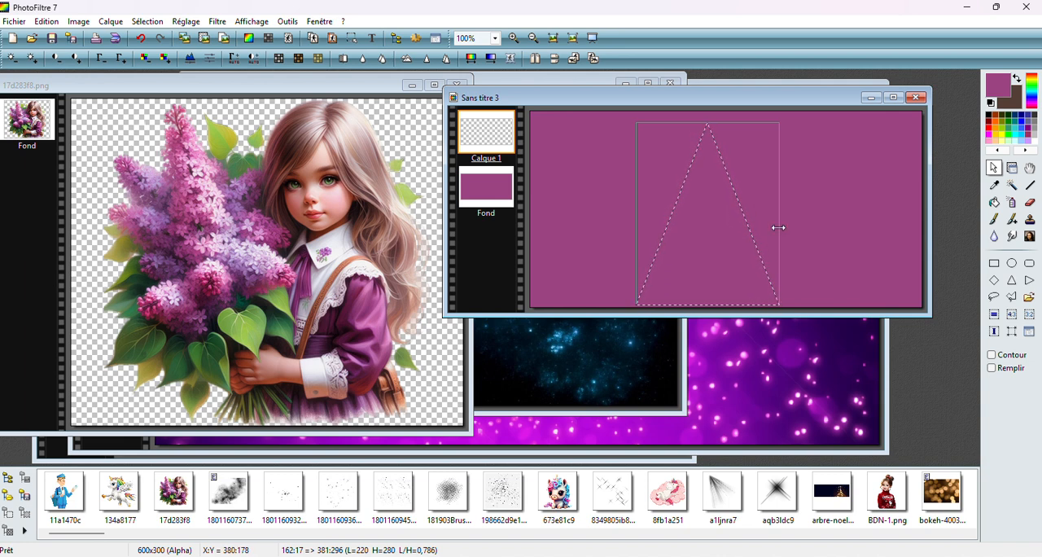
{"action": "left_click_drag", "start_coordinate": [780, 228], "coordinate": [805, 228]}
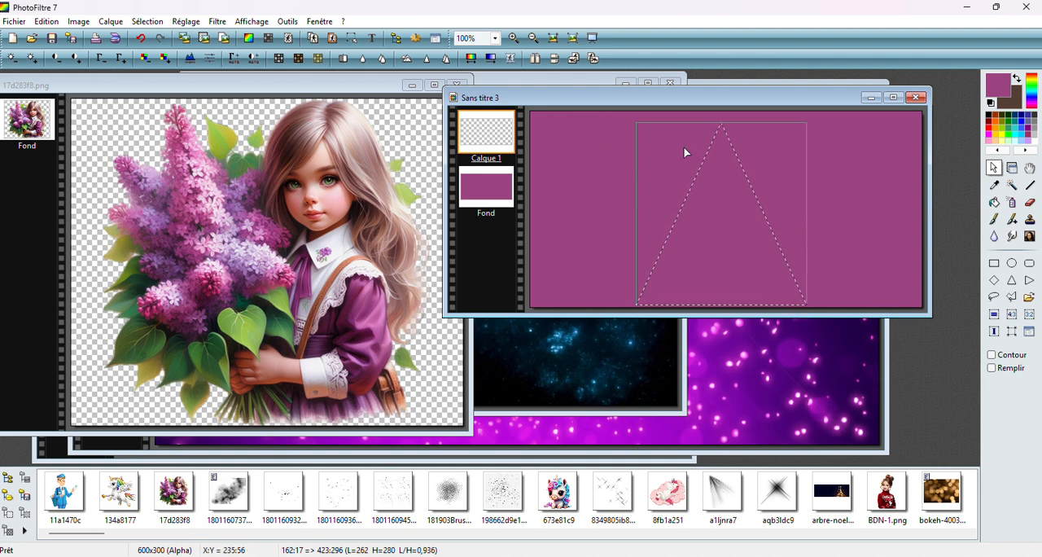
Copy the picture of the girl with lilacs from 17d283f8.png
{"action": "left_click", "coordinate": [281, 139]}
{"action": "right_click", "coordinate": [281, 138]}
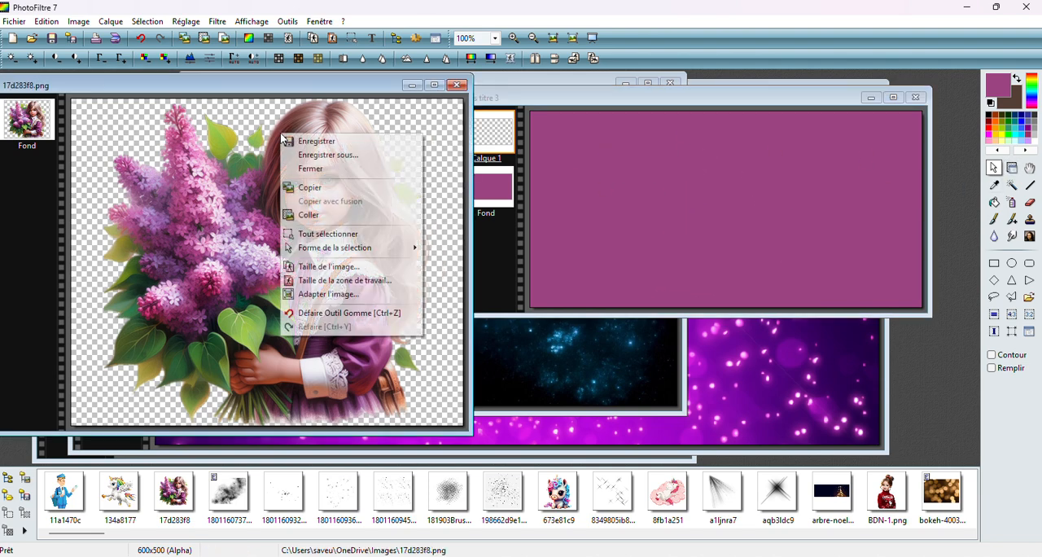
{"action": "left_click", "coordinate": [302, 187]}
Paste the copied picture centred inside the triangular selection in Sans titre 3
{"action": "left_click", "coordinate": [790, 105]}
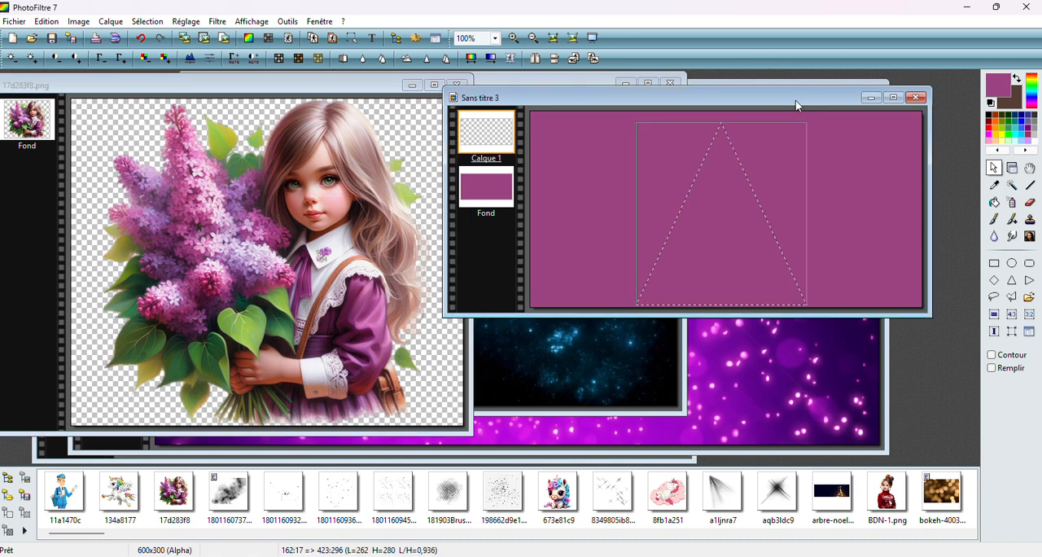
{"action": "right_click", "coordinate": [713, 193]}
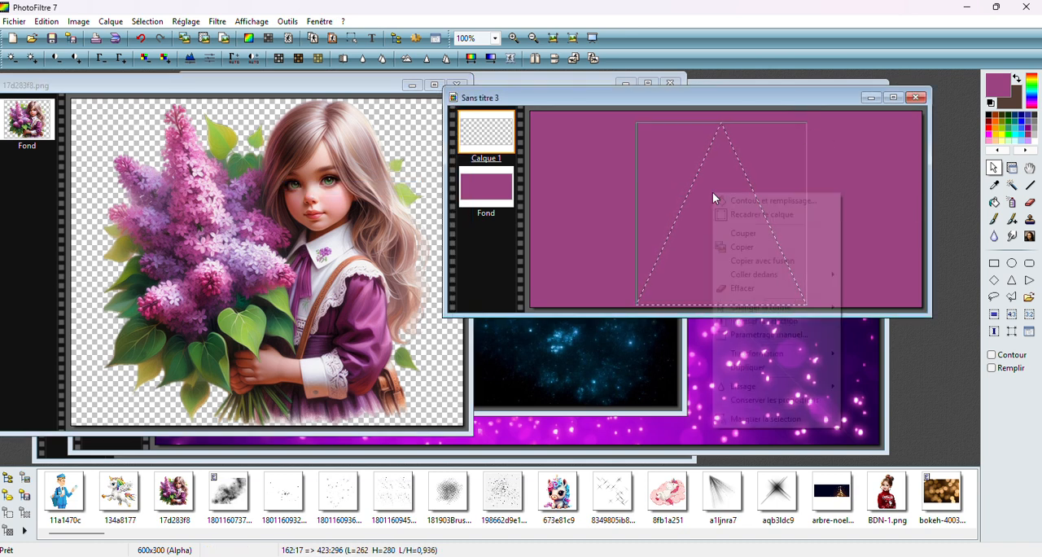
{"action": "mouse_move", "coordinate": [756, 282]}
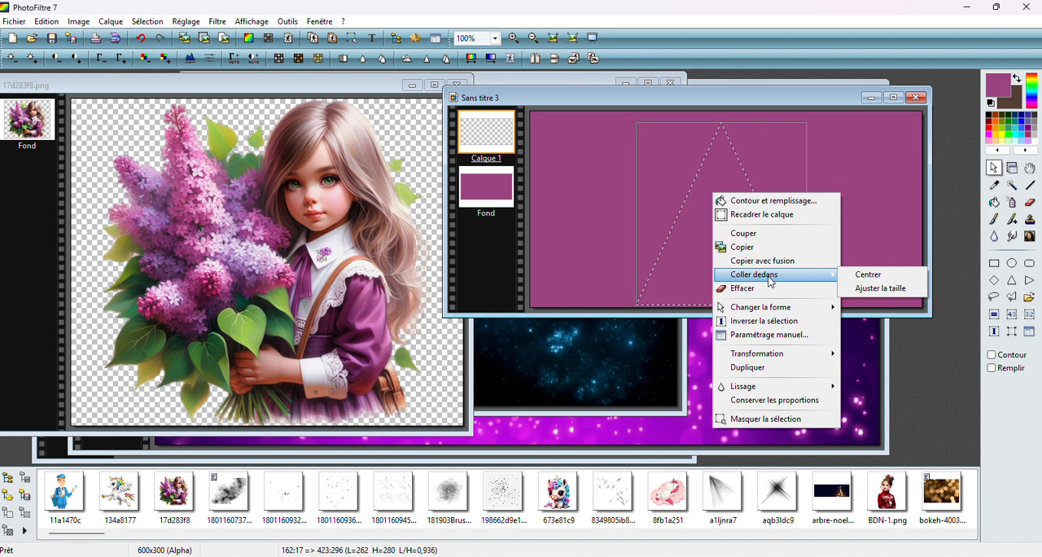
{"action": "left_click", "coordinate": [876, 277]}
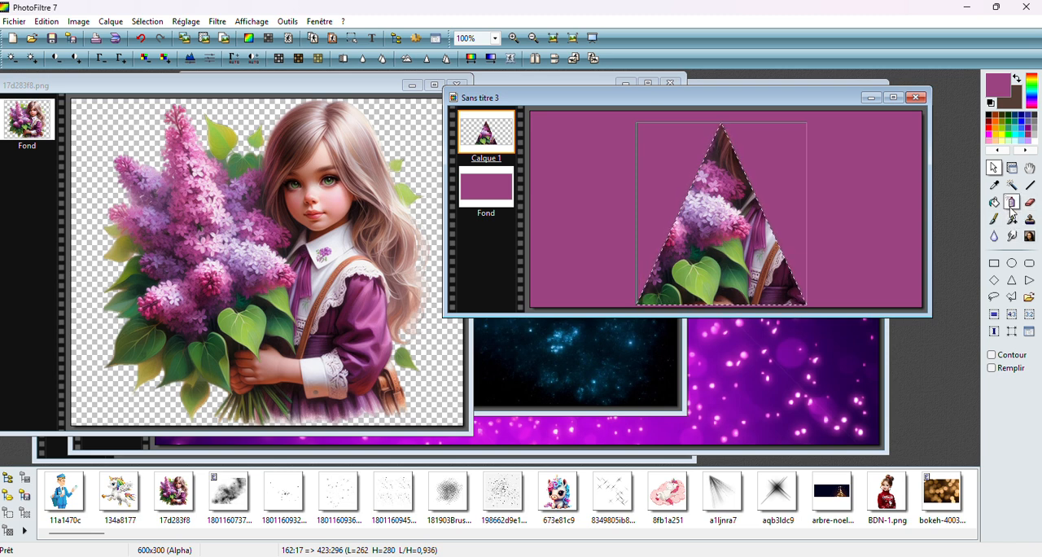
Try smudging the picture inside the triangle with the Smudge tool, and undo the smudging
{"action": "left_click", "coordinate": [1013, 236]}
{"action": "mouse_move", "coordinate": [676, 163]}
{"action": "left_mouse_down"}
{"action": "mouse_move", "coordinate": [706, 169]}
{"action": "mouse_move", "coordinate": [689, 187]}
{"action": "mouse_move", "coordinate": [744, 167]}
{"action": "mouse_move", "coordinate": [692, 177]}
{"action": "mouse_move", "coordinate": [689, 212]}
{"action": "mouse_move", "coordinate": [729, 221]}
{"action": "mouse_move", "coordinate": [726, 206]}
{"action": "mouse_move", "coordinate": [731, 260]}
{"action": "mouse_move", "coordinate": [780, 267]}
{"action": "mouse_move", "coordinate": [736, 271]}
{"action": "mouse_move", "coordinate": [660, 248]}
{"action": "mouse_move", "coordinate": [684, 236]}
{"action": "mouse_move", "coordinate": [651, 265]}
{"action": "mouse_move", "coordinate": [703, 288]}
{"action": "mouse_move", "coordinate": [761, 260]}
{"action": "mouse_move", "coordinate": [744, 211]}
{"action": "mouse_move", "coordinate": [720, 193]}
{"action": "mouse_move", "coordinate": [695, 144]}
{"action": "left_mouse_up"}
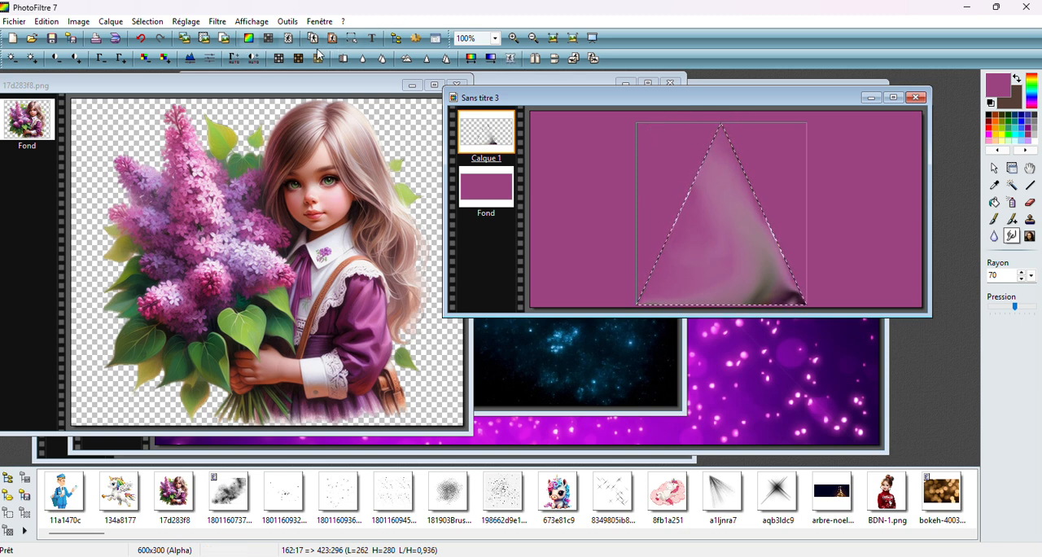
{"action": "left_click", "coordinate": [141, 38]}
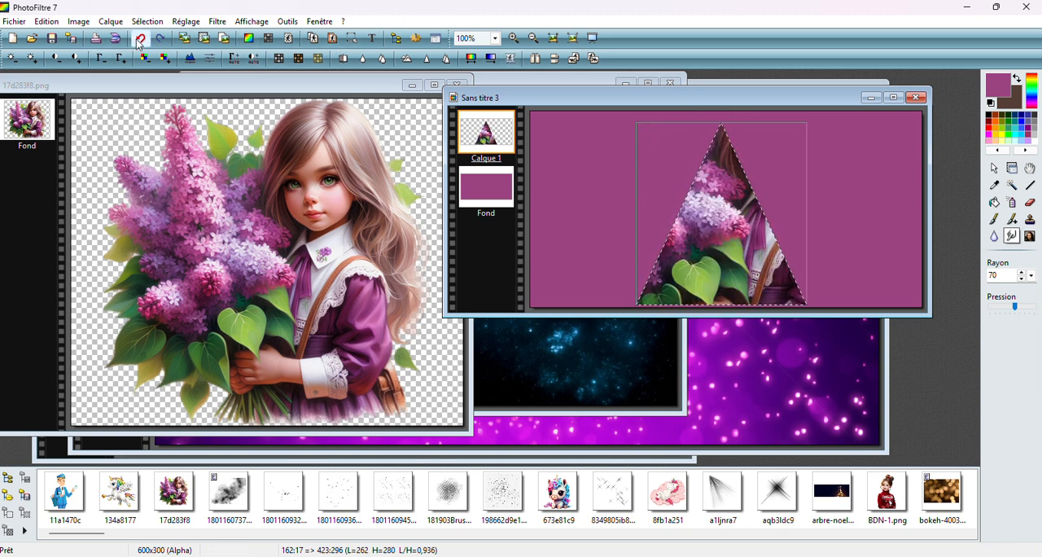
Try shifting the triangle layer slightly, and undo both the move and the centred paste
{"action": "left_click", "coordinate": [995, 168]}
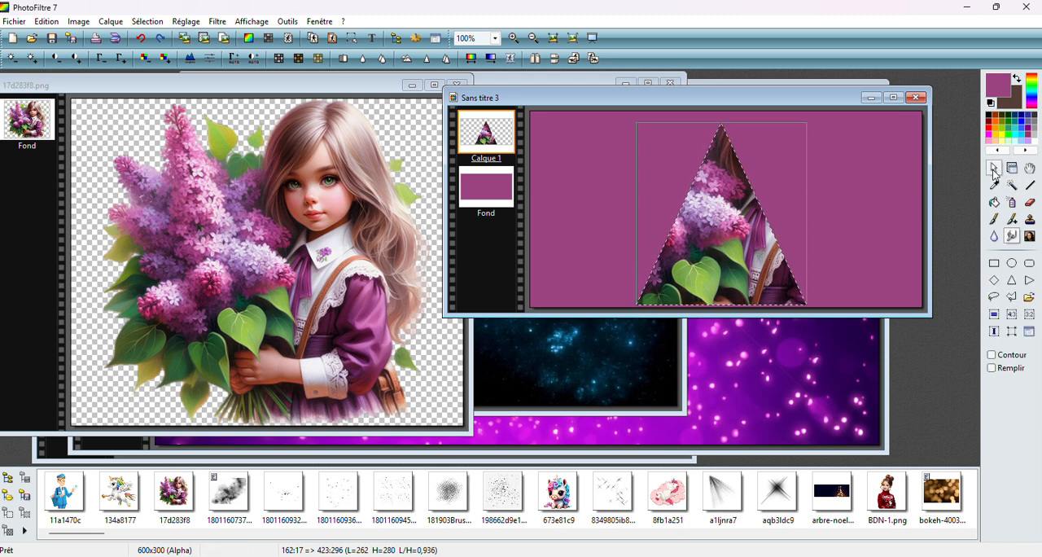
{"action": "left_click", "coordinate": [1012, 168]}
{"action": "mouse_move", "coordinate": [741, 244]}
{"action": "left_mouse_down"}
{"action": "mouse_move", "coordinate": [727, 229]}
{"action": "mouse_move", "coordinate": [734, 250]}
{"action": "left_mouse_up"}
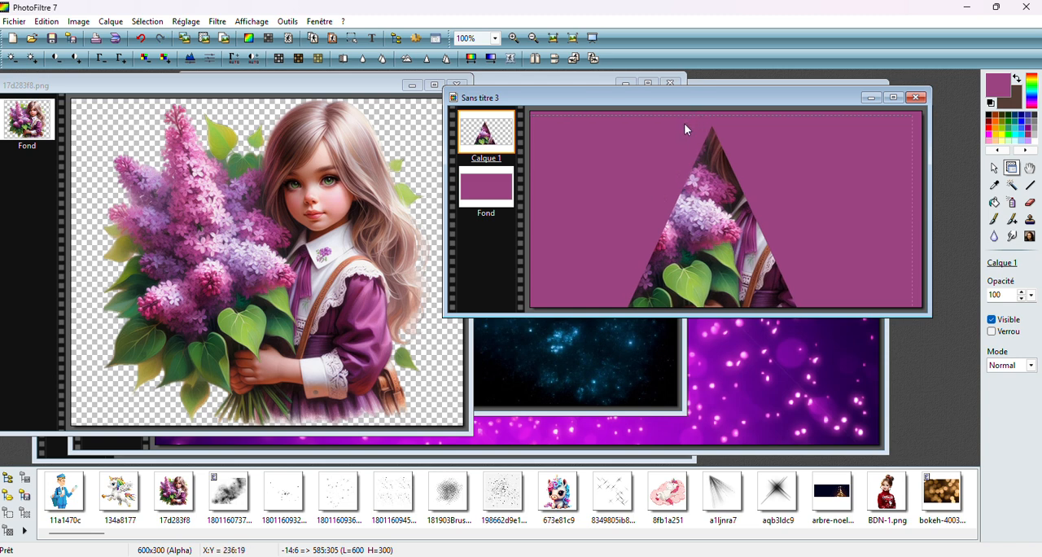
{"action": "left_click", "coordinate": [148, 38]}
{"action": "left_click", "coordinate": [148, 38]}
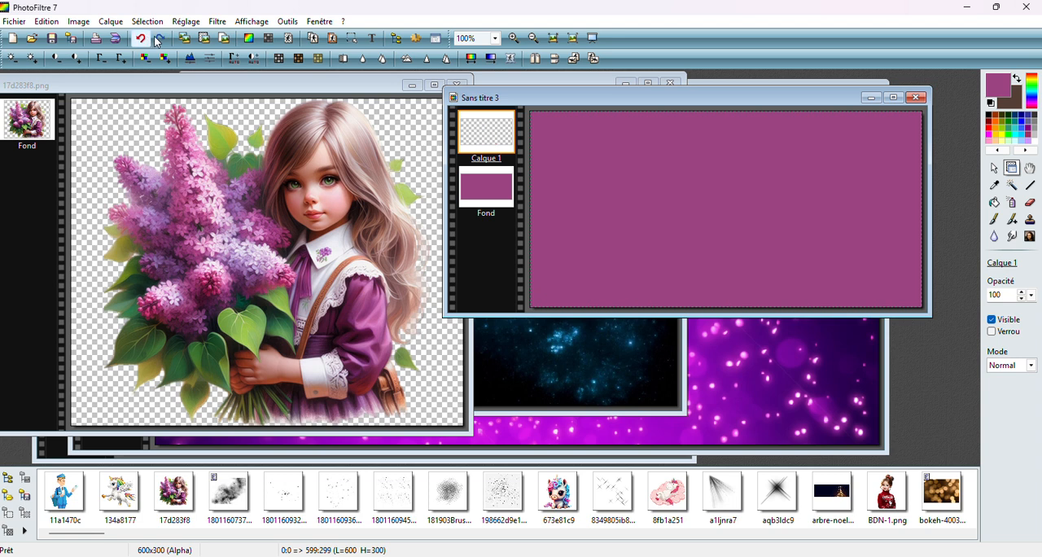
Draw an upright triangular selection spanning the full canvas height and widen it to about 279 by 301 pixels
{"action": "left_click", "coordinate": [999, 168]}
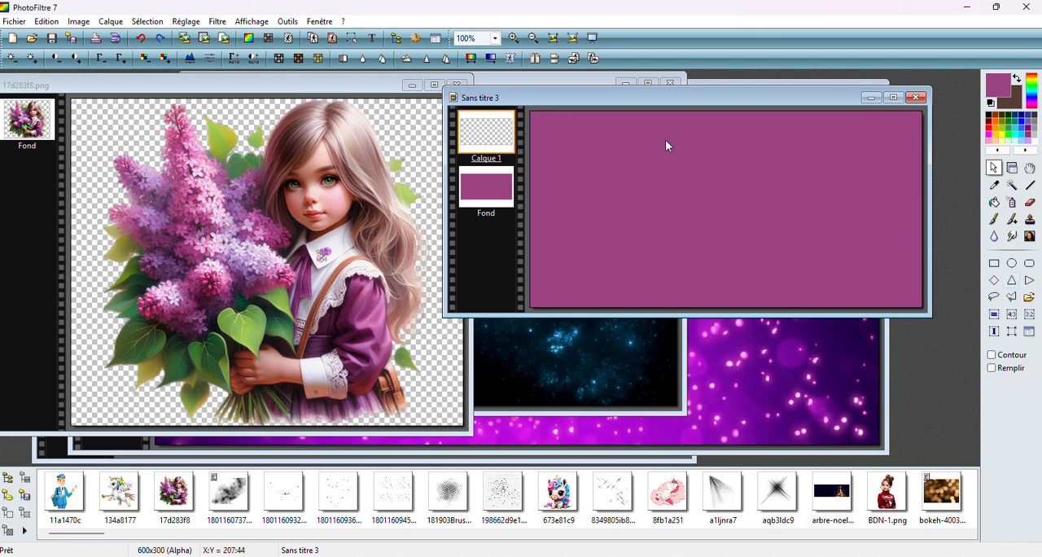
{"action": "left_click_drag", "start_coordinate": [666, 141], "coordinate": [751, 274]}
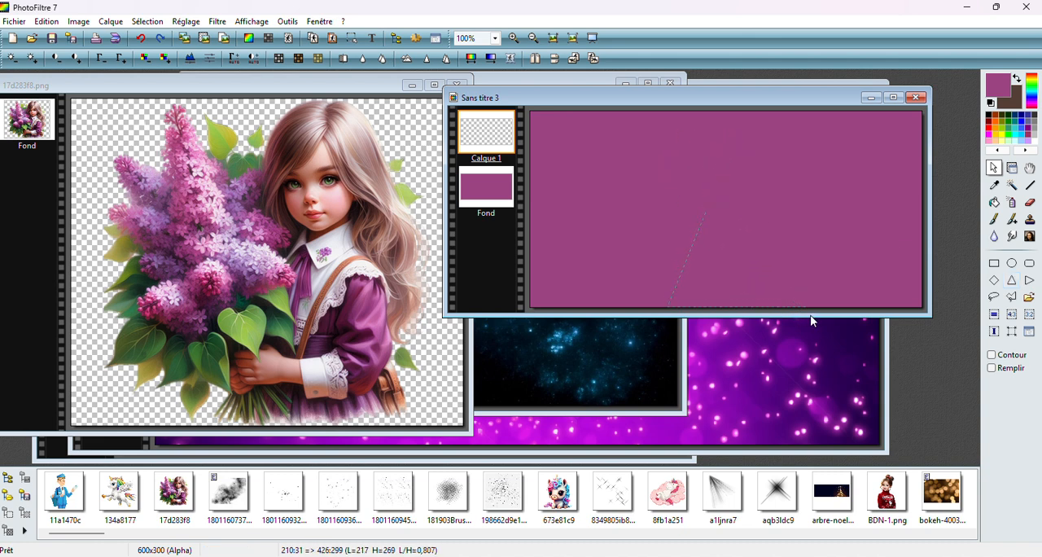
{"action": "left_click_drag", "start_coordinate": [811, 320], "coordinate": [815, 320]}
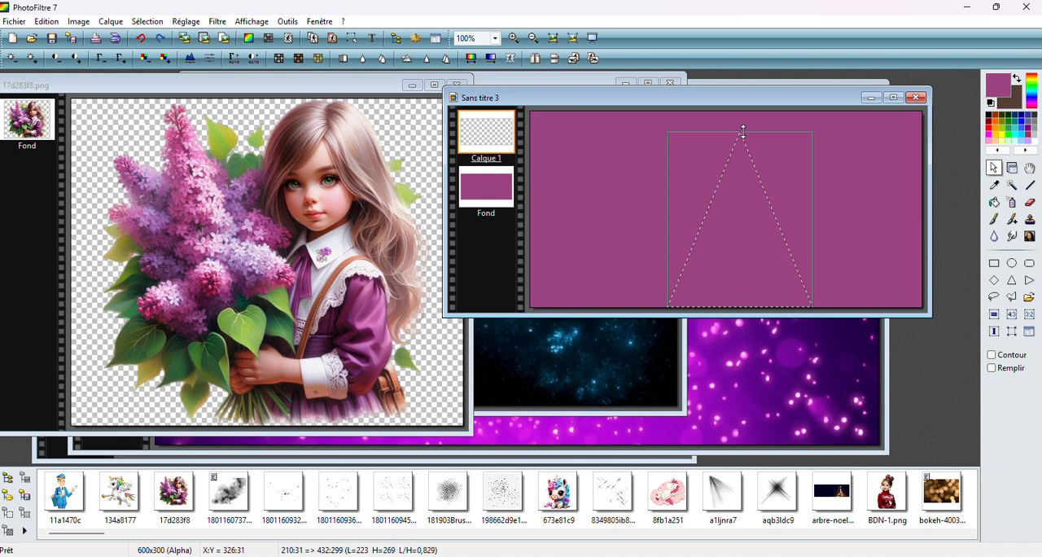
{"action": "left_click_drag", "start_coordinate": [743, 131], "coordinate": [741, 112]}
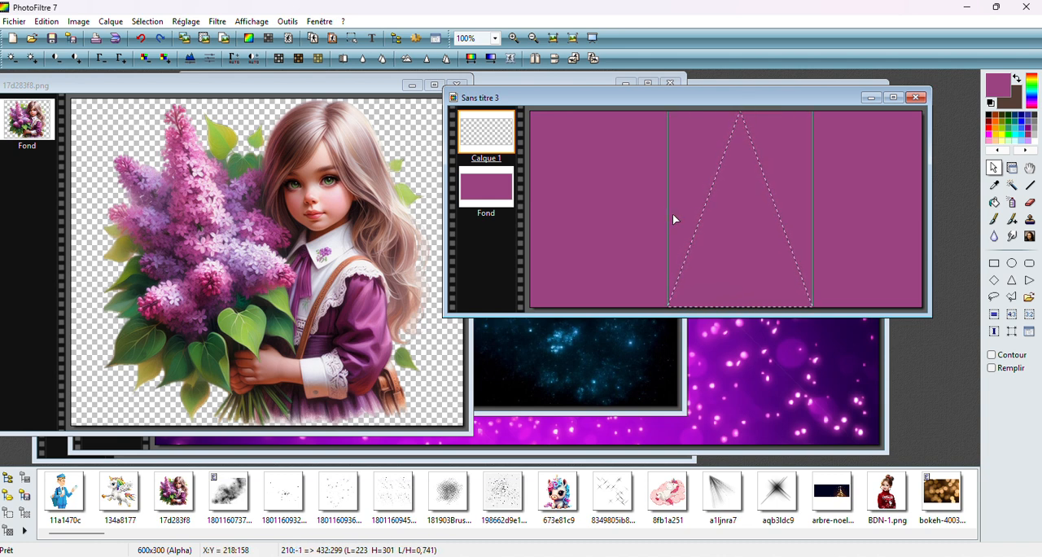
{"action": "left_click_drag", "start_coordinate": [666, 213], "coordinate": [633, 199]}
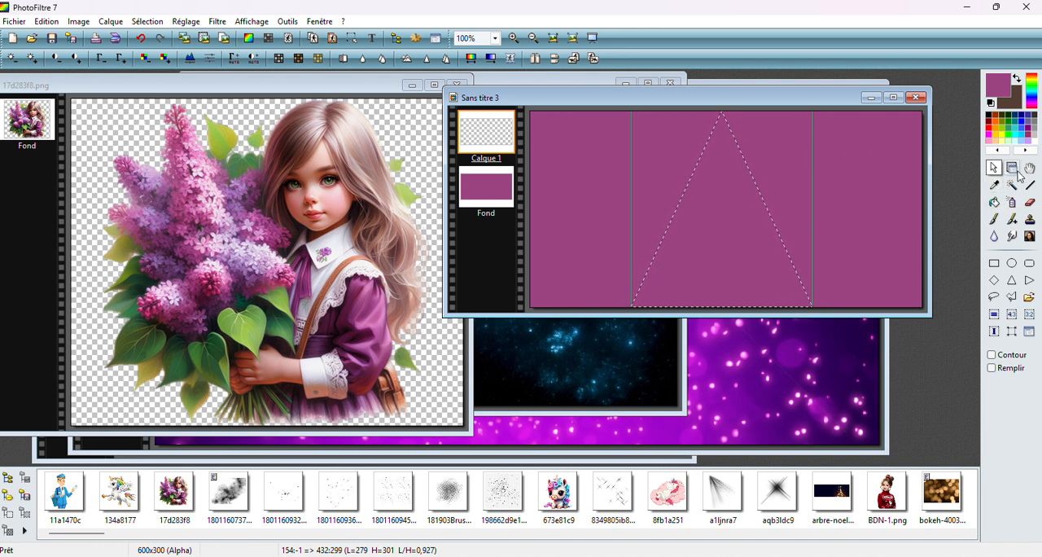
Paste the copied picture centred inside the full-height triangular selection on Calque 1
{"action": "right_click", "coordinate": [721, 189]}
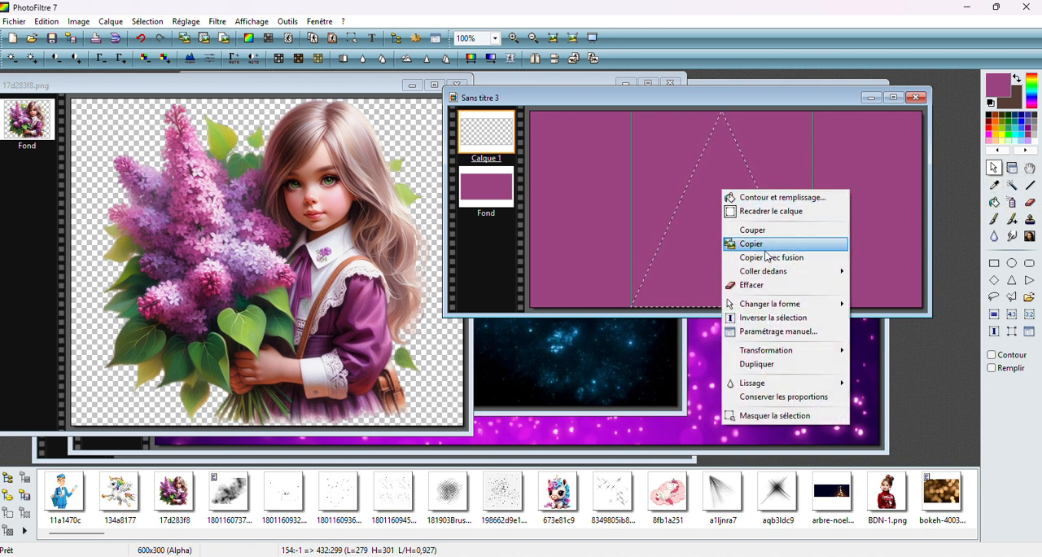
{"action": "mouse_move", "coordinate": [776, 274]}
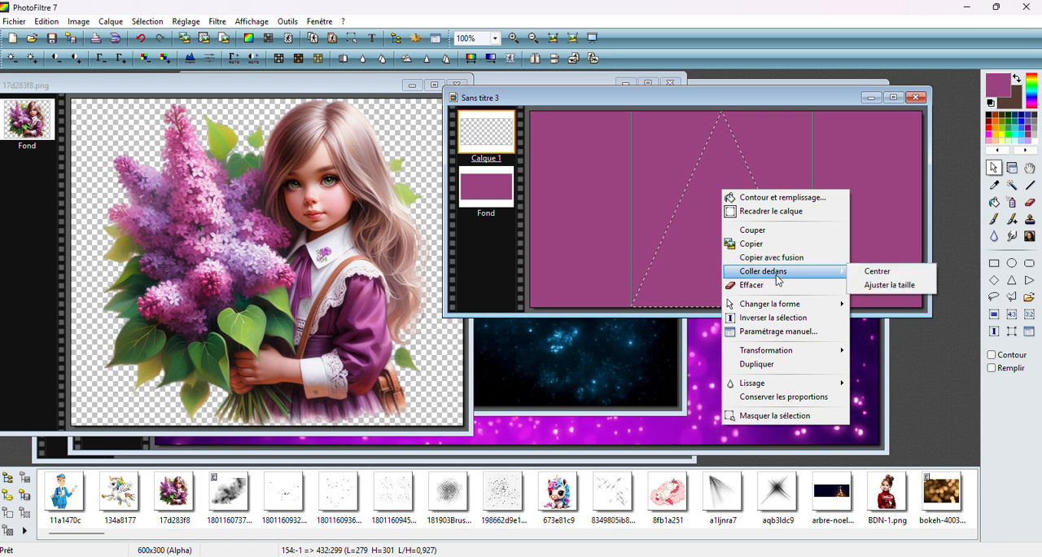
{"action": "left_click", "coordinate": [909, 276]}
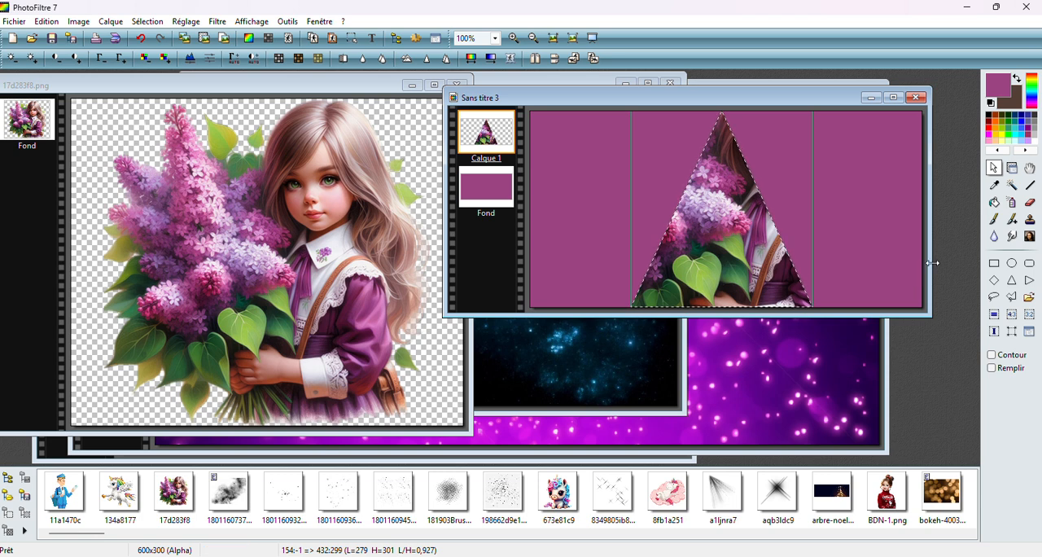
Smudge the pasted picture inside the triangle into soft blended colours, and return to layer management
{"action": "left_click", "coordinate": [1013, 236]}
{"action": "mouse_move", "coordinate": [692, 175]}
{"action": "left_mouse_down"}
{"action": "mouse_move", "coordinate": [690, 189]}
{"action": "mouse_move", "coordinate": [716, 179]}
{"action": "mouse_move", "coordinate": [734, 197]}
{"action": "mouse_move", "coordinate": [698, 188]}
{"action": "mouse_move", "coordinate": [718, 149]}
{"action": "left_mouse_up"}
{"action": "mouse_move", "coordinate": [722, 235]}
{"action": "left_mouse_down"}
{"action": "mouse_move", "coordinate": [706, 261]}
{"action": "mouse_move", "coordinate": [685, 253]}
{"action": "mouse_move", "coordinate": [656, 261]}
{"action": "mouse_move", "coordinate": [641, 286]}
{"action": "mouse_move", "coordinate": [723, 270]}
{"action": "mouse_move", "coordinate": [749, 252]}
{"action": "mouse_move", "coordinate": [781, 275]}
{"action": "mouse_move", "coordinate": [788, 267]}
{"action": "mouse_move", "coordinate": [741, 193]}
{"action": "mouse_move", "coordinate": [710, 206]}
{"action": "left_mouse_up"}
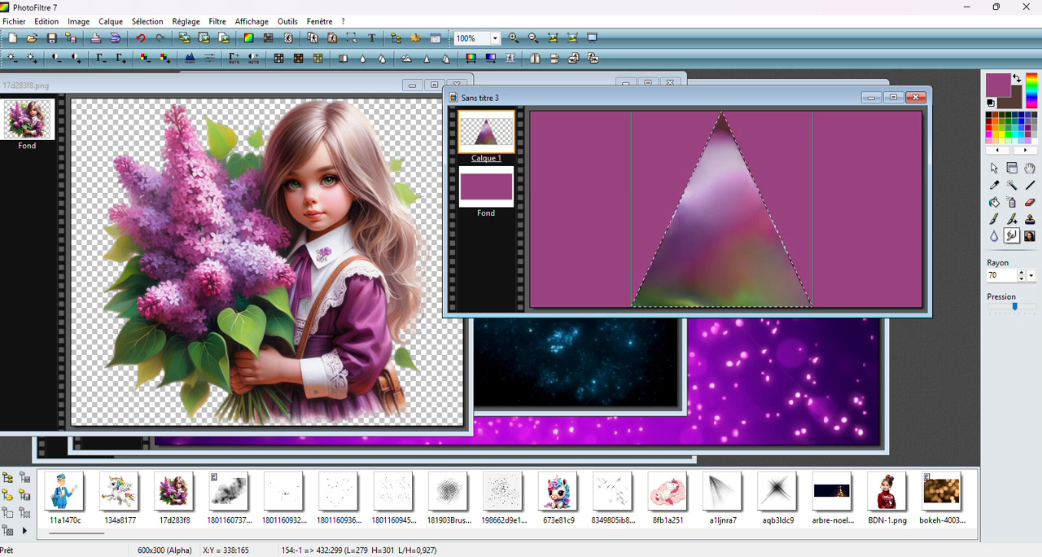
{"action": "left_click", "coordinate": [1012, 168]}
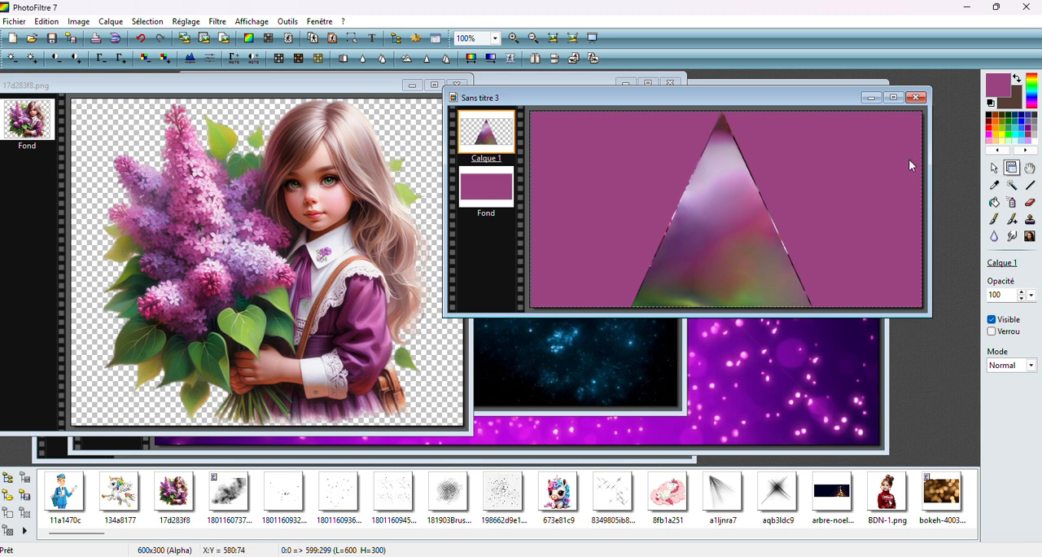
Try smudging both sloping edges and the tip of the triangle outwards, without an active selection
{"action": "left_click", "coordinate": [995, 169]}
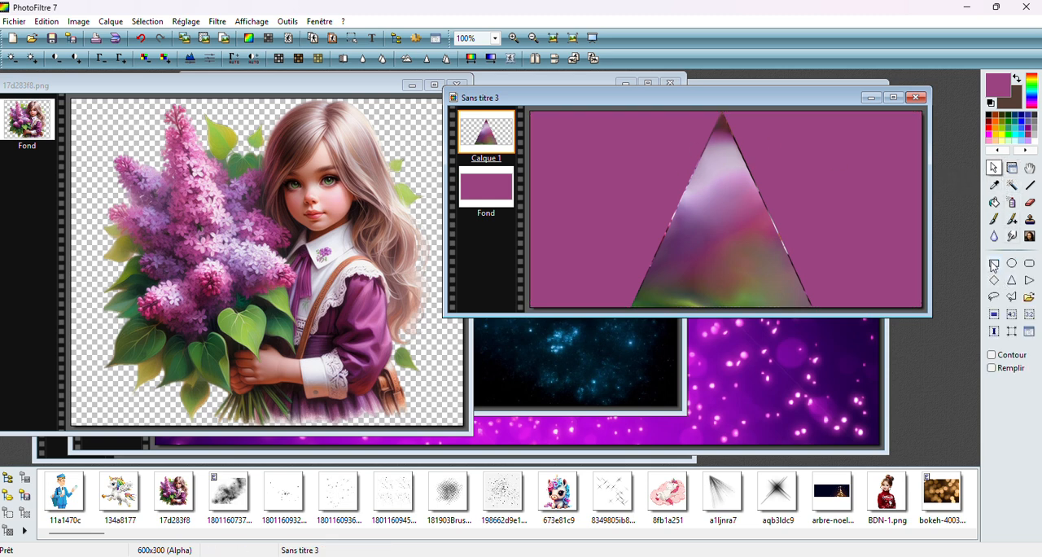
{"action": "left_click", "coordinate": [1012, 236]}
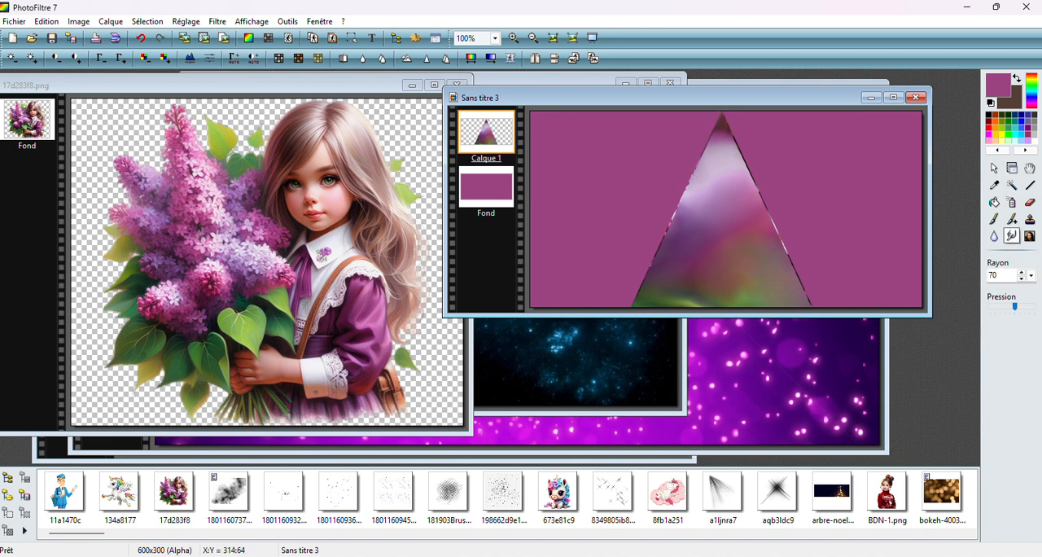
{"action": "mouse_move", "coordinate": [735, 152]}
{"action": "left_mouse_down"}
{"action": "mouse_move", "coordinate": [745, 134]}
{"action": "mouse_move", "coordinate": [810, 269]}
{"action": "mouse_move", "coordinate": [810, 300]}
{"action": "left_mouse_up"}
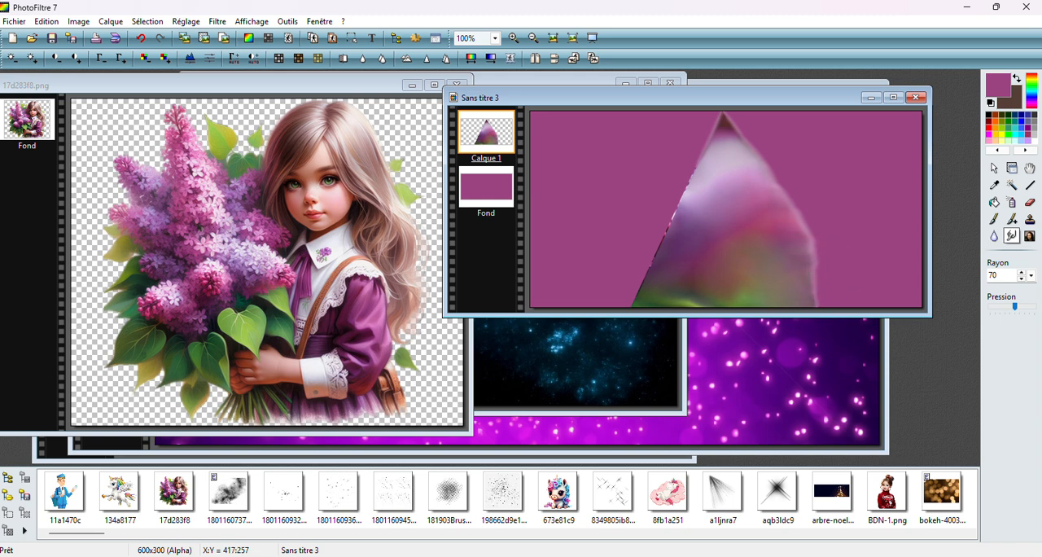
{"action": "mouse_move", "coordinate": [711, 169]}
{"action": "left_mouse_down"}
{"action": "mouse_move", "coordinate": [658, 224]}
{"action": "mouse_move", "coordinate": [615, 306]}
{"action": "mouse_move", "coordinate": [626, 280]}
{"action": "left_mouse_up"}
{"action": "left_click_drag", "start_coordinate": [722, 132], "coordinate": [707, 134]}
{"action": "left_click", "coordinate": [1012, 167]}
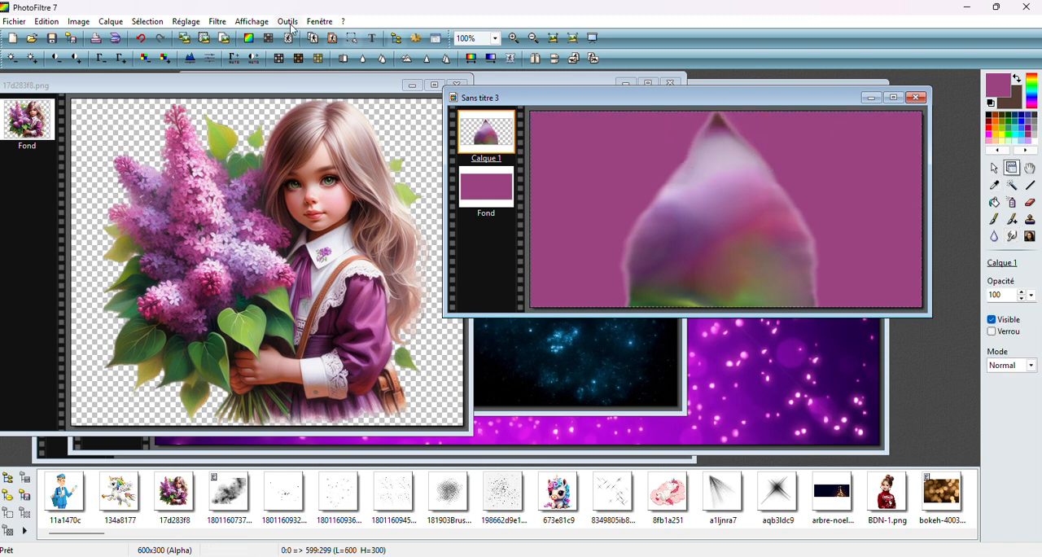
Undo all the smudge strokes on the triangle's outer edges
{"action": "left_click", "coordinate": [141, 39]}
{"action": "left_click", "coordinate": [142, 39]}
{"action": "left_click", "coordinate": [142, 39]}
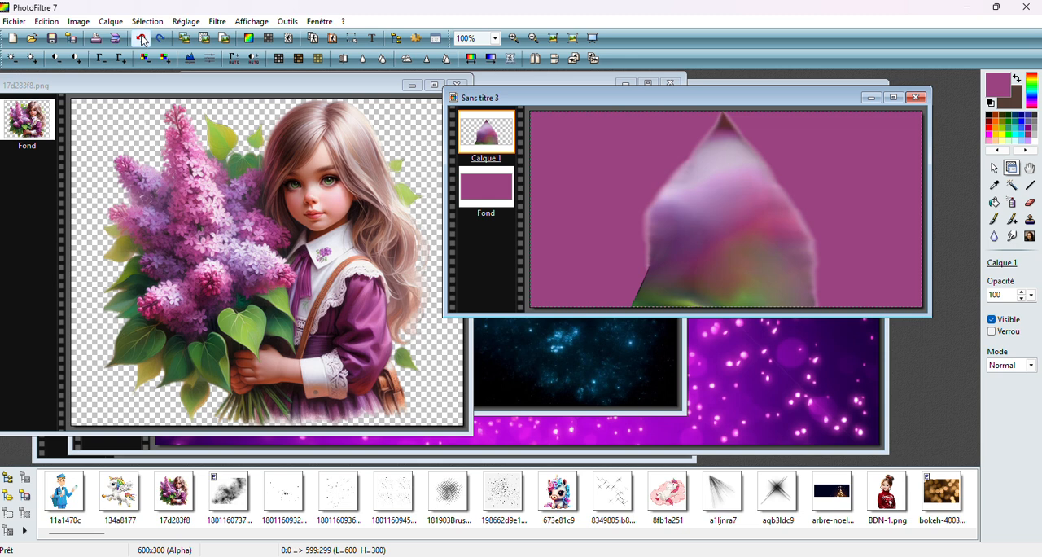
{"action": "left_click", "coordinate": [142, 39]}
{"action": "left_click", "coordinate": [143, 39]}
{"action": "left_click", "coordinate": [142, 40]}
{"action": "left_click", "coordinate": [142, 39]}
{"action": "left_click", "coordinate": [143, 40]}
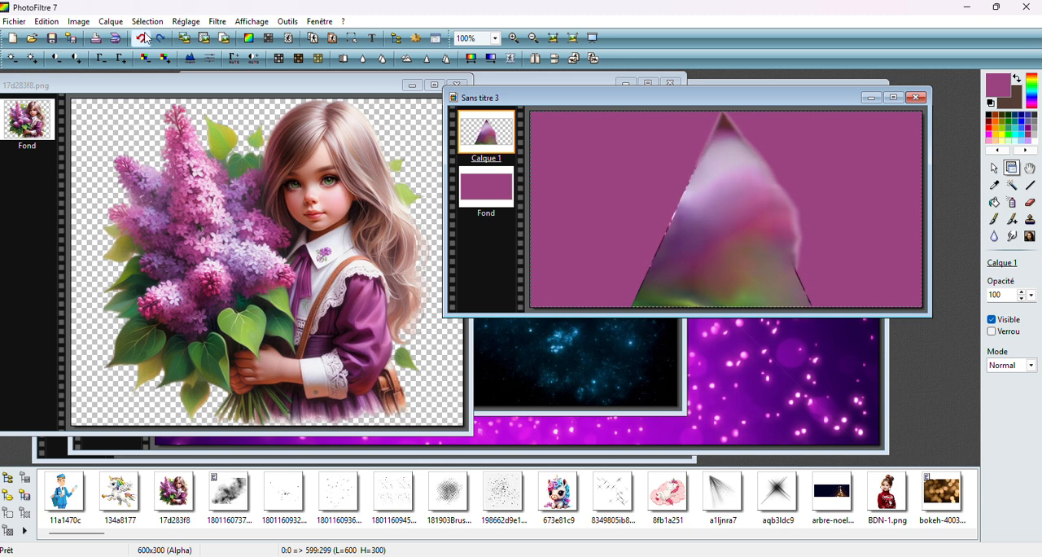
{"action": "left_click", "coordinate": [144, 38]}
{"action": "left_click", "coordinate": [145, 38]}
{"action": "left_click", "coordinate": [145, 38]}
{"action": "left_click", "coordinate": [145, 39]}
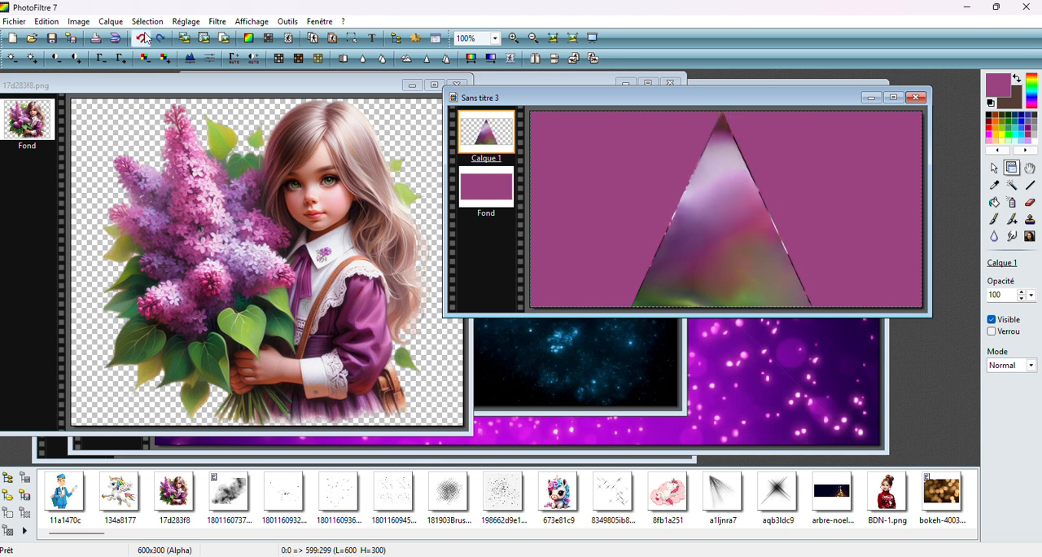
Try a progressive outline outside the triangle in black, thickness 6, 100% opacity and blurred style
{"action": "right_click", "coordinate": [493, 128]}
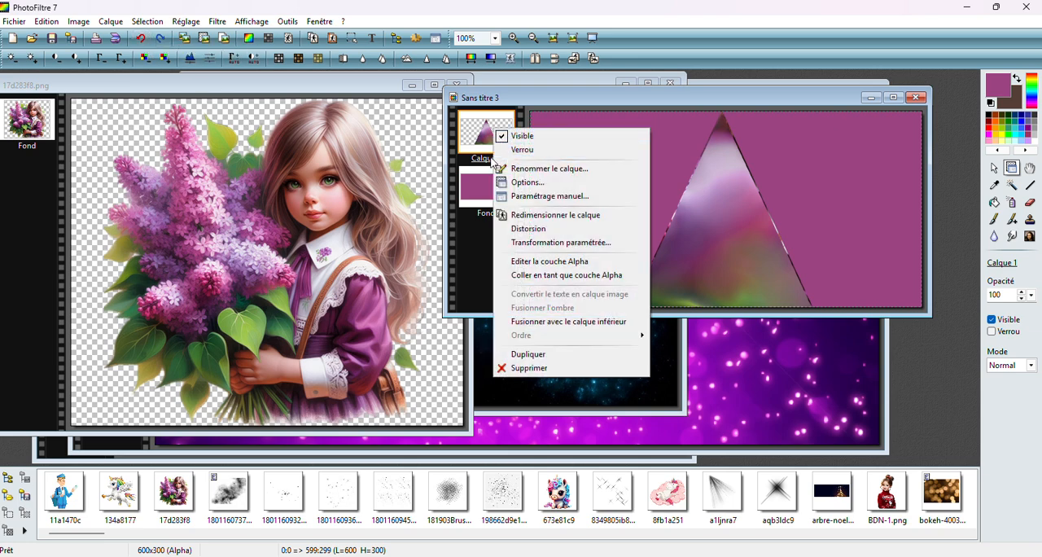
{"action": "left_click", "coordinate": [218, 23]}
{"action": "left_click", "coordinate": [218, 23]}
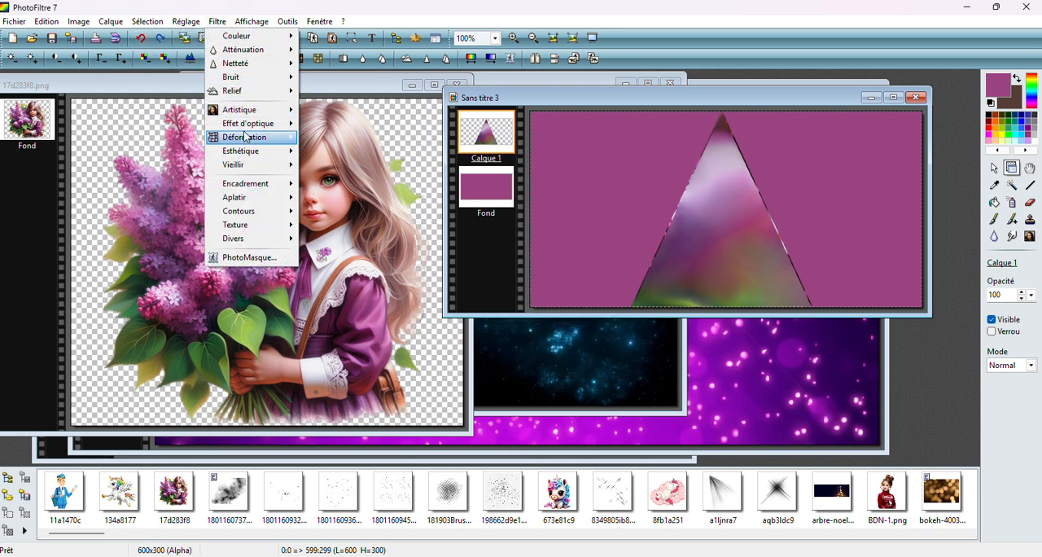
{"action": "mouse_move", "coordinate": [245, 136]}
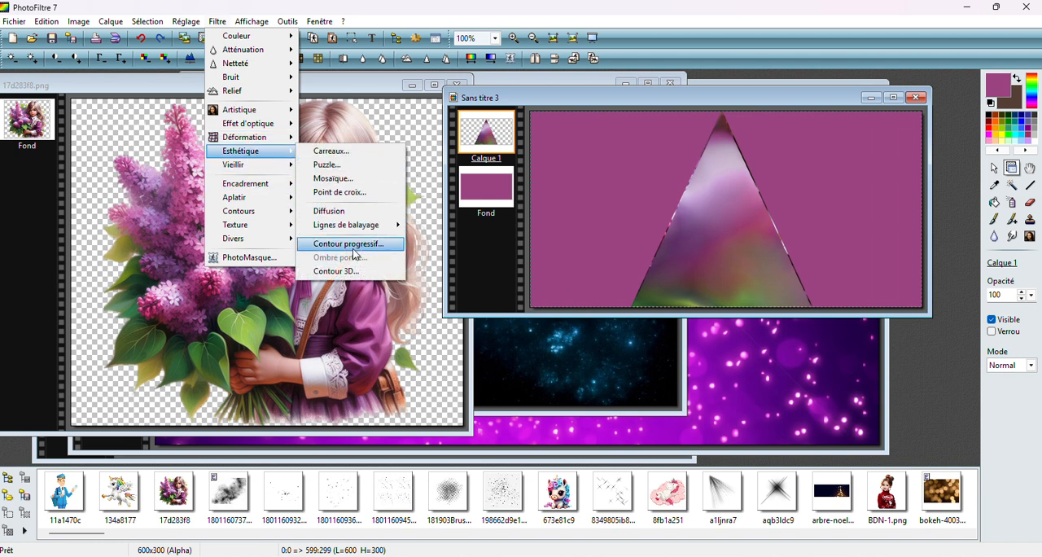
{"action": "left_click", "coordinate": [350, 244]}
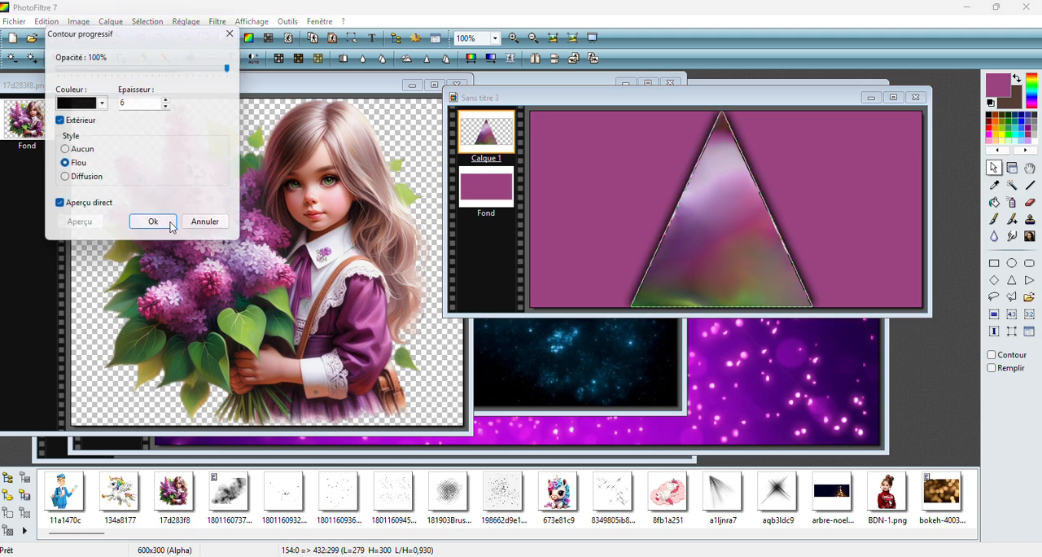
{"action": "left_click", "coordinate": [153, 222]}
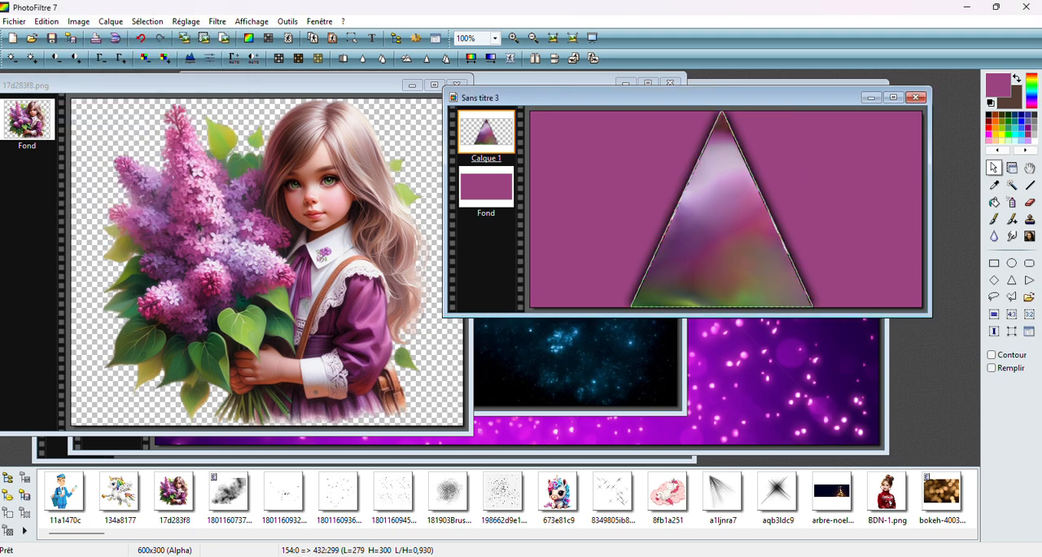
Copy the girl-and-lilac picture, closing it without saving, and try pasting it into the composition above the Fond layer
{"action": "right_click", "coordinate": [303, 174]}
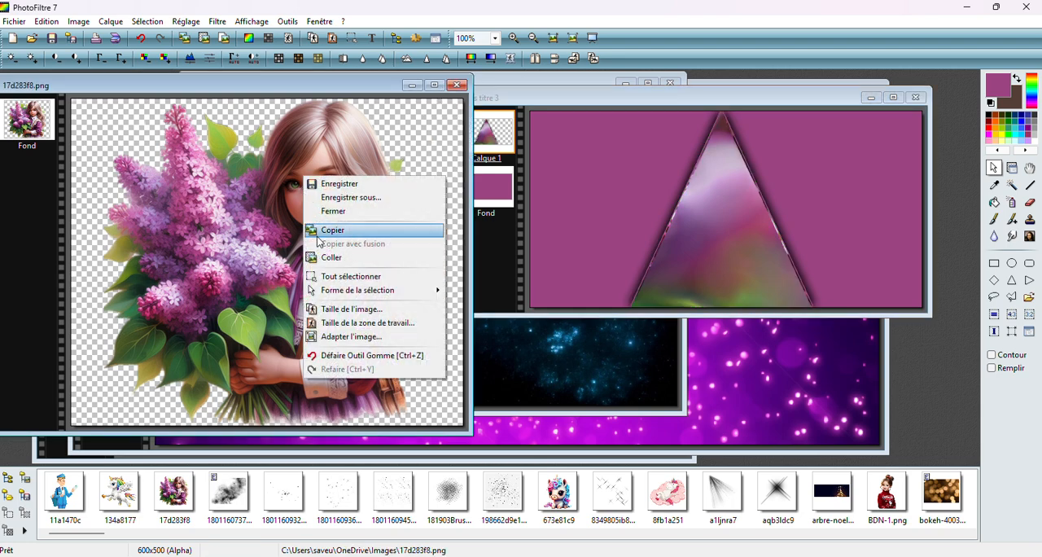
{"action": "left_click", "coordinate": [342, 231]}
{"action": "left_click", "coordinate": [459, 85]}
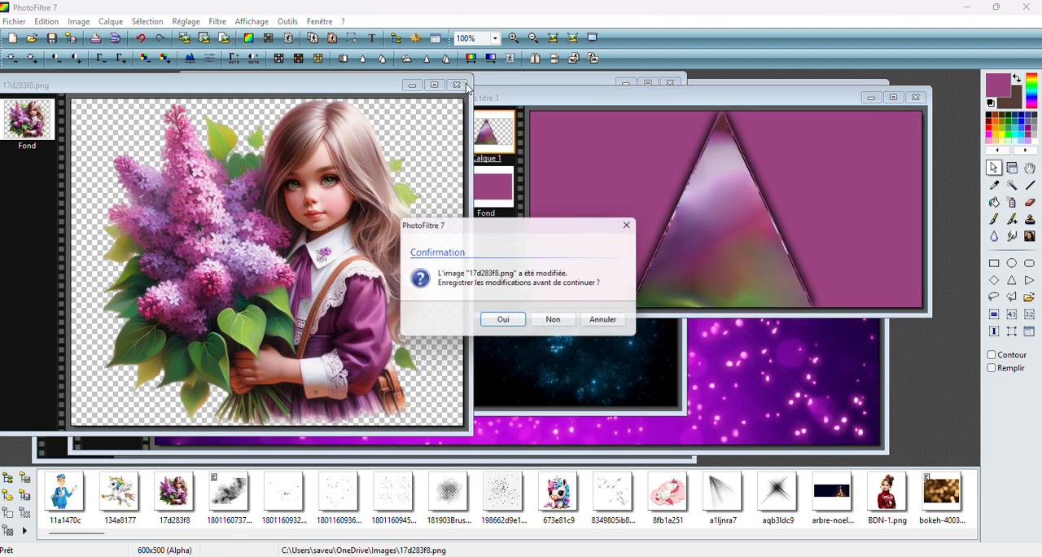
{"action": "left_click", "coordinate": [556, 323]}
{"action": "left_click", "coordinate": [486, 187]}
{"action": "right_click", "coordinate": [588, 173]}
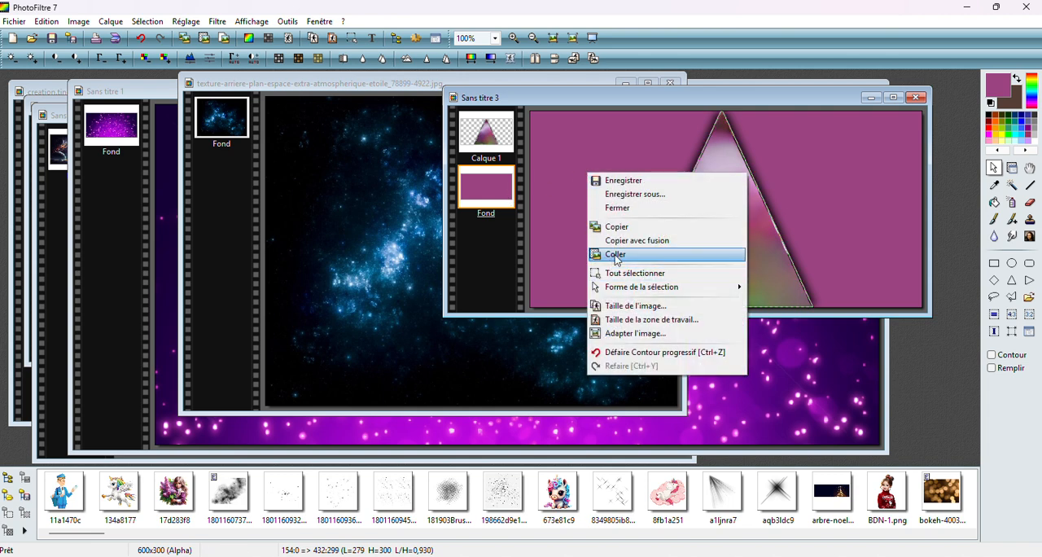
{"action": "left_click", "coordinate": [616, 255]}
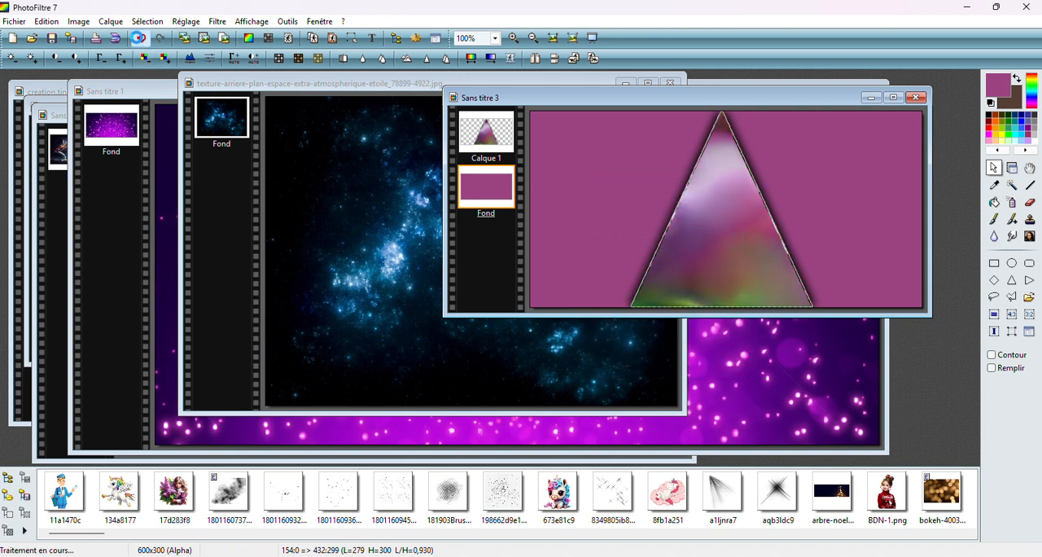
Paste the clipboard content as a new image and discard that image without saving
{"action": "right_click", "coordinate": [912, 376]}
{"action": "left_click", "coordinate": [934, 403]}
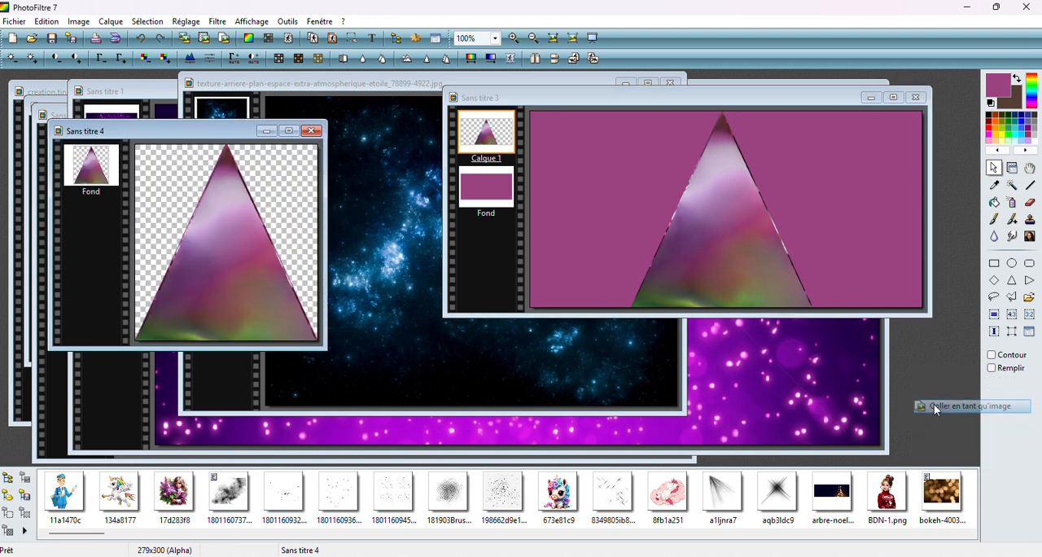
{"action": "left_click", "coordinate": [311, 131]}
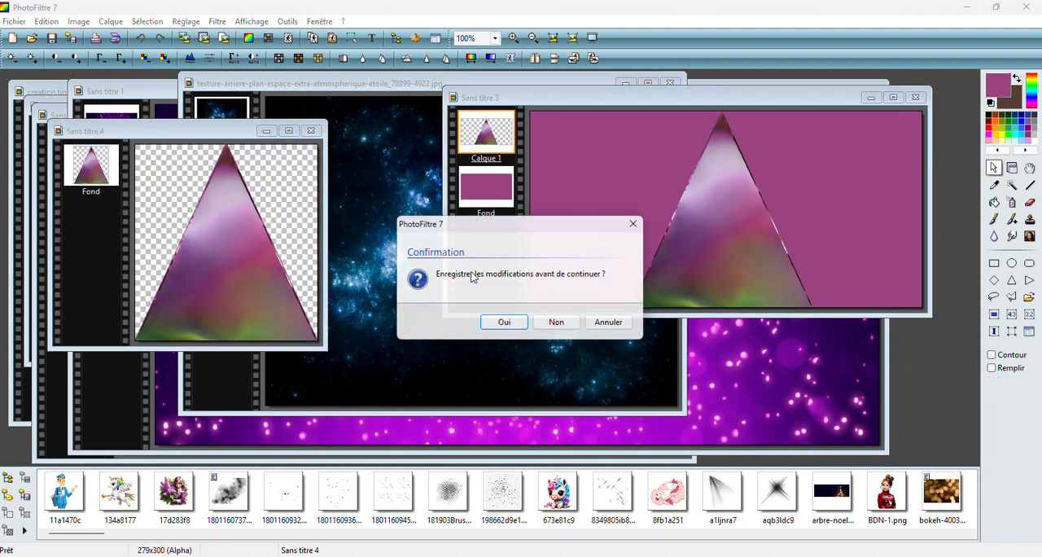
{"action": "left_click", "coordinate": [556, 322]}
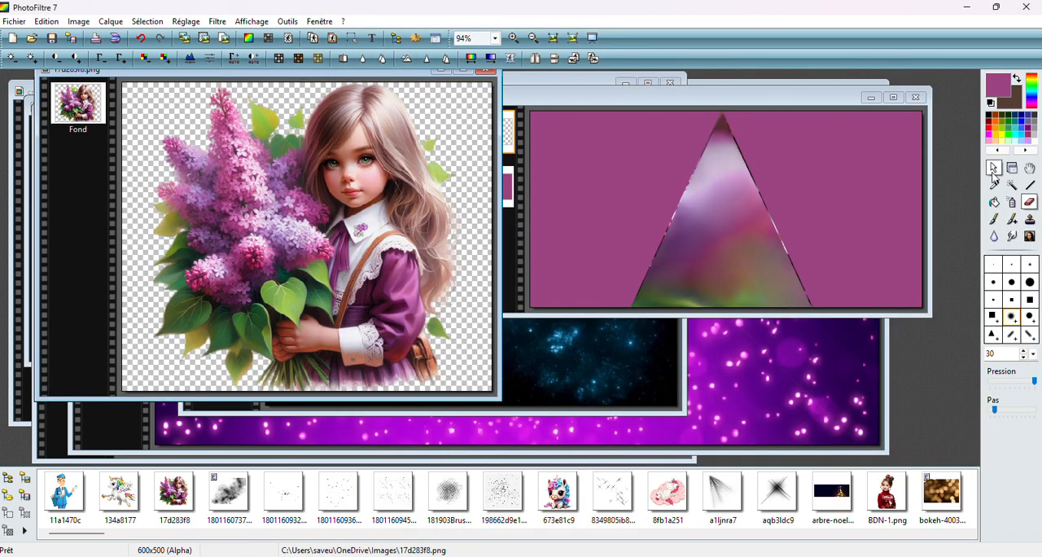
Copy the girl-and-lilac picture, close it without saving, and paste it as a new layer in the triangle composition
{"action": "left_click", "coordinate": [995, 167]}
{"action": "right_click", "coordinate": [309, 155]}
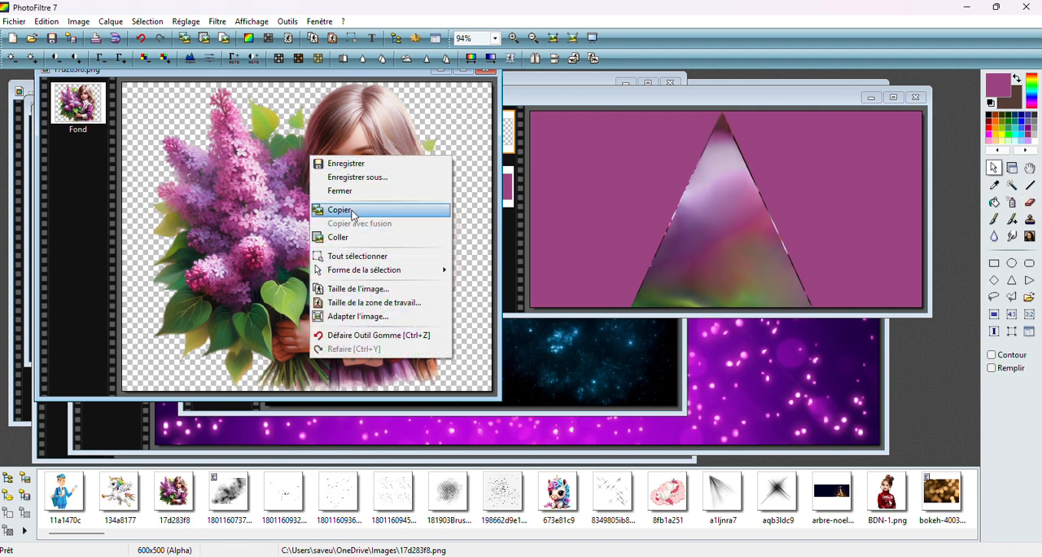
{"action": "left_click", "coordinate": [352, 211]}
{"action": "left_click", "coordinate": [487, 74]}
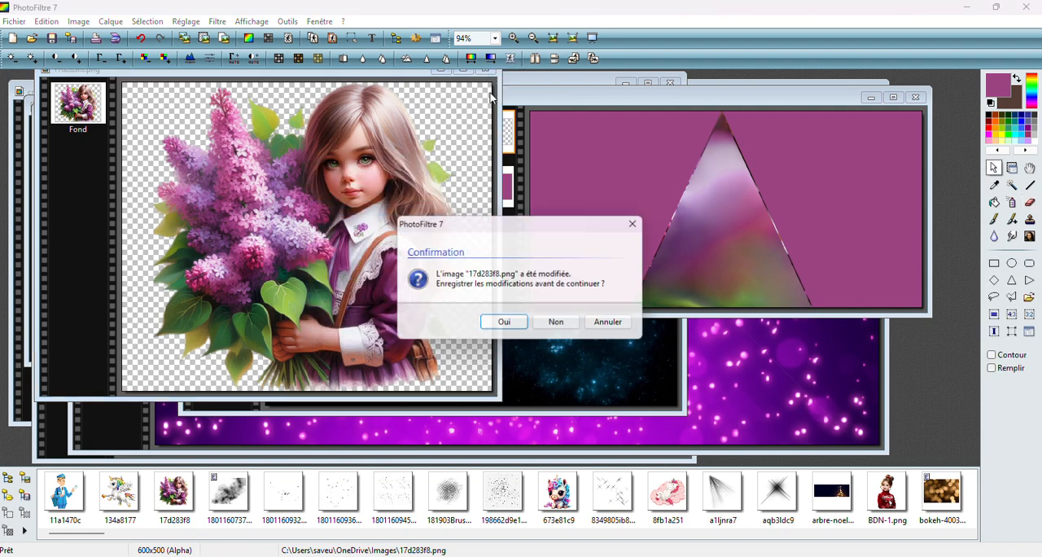
{"action": "left_click", "coordinate": [559, 321]}
{"action": "right_click", "coordinate": [602, 156]}
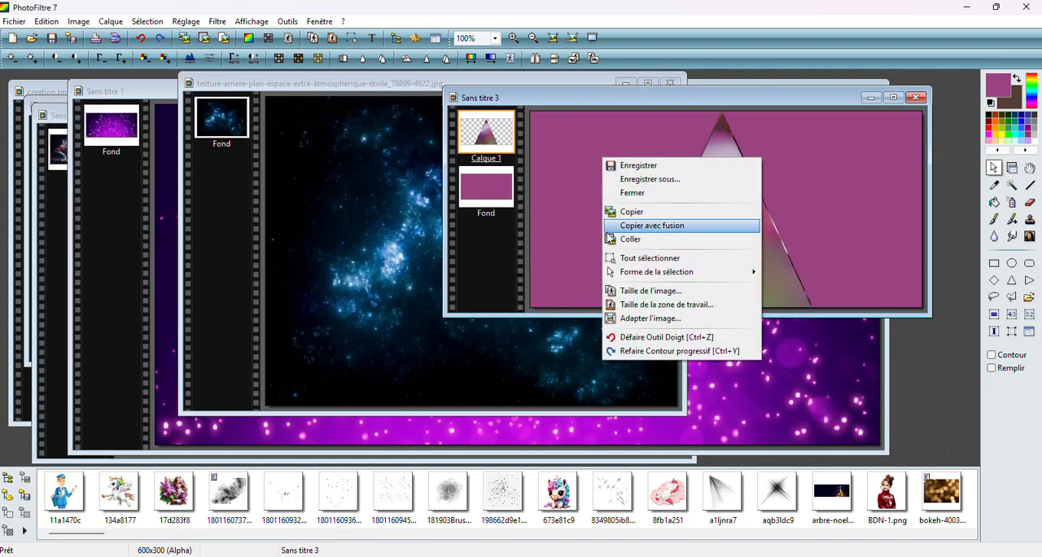
{"action": "left_click", "coordinate": [631, 239]}
Scale the girl layer proportionally to about 377 × 314 pixels and mirror it horizontally
{"action": "right_click", "coordinate": [759, 215]}
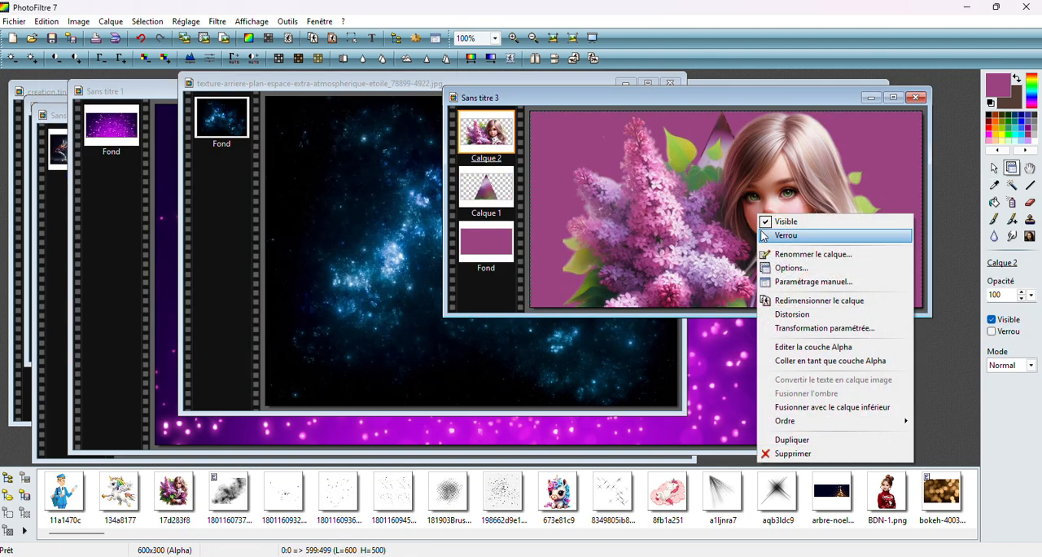
{"action": "left_click", "coordinate": [773, 303]}
{"action": "left_click_drag", "start_coordinate": [734, 122], "coordinate": [716, 213]}
{"action": "right_click", "coordinate": [717, 206]}
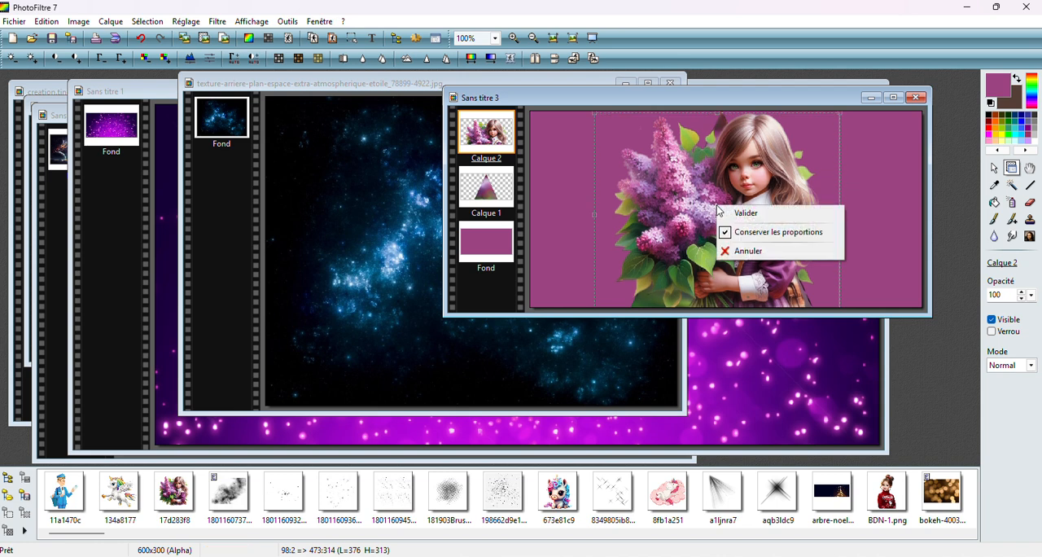
{"action": "left_click", "coordinate": [582, 202]}
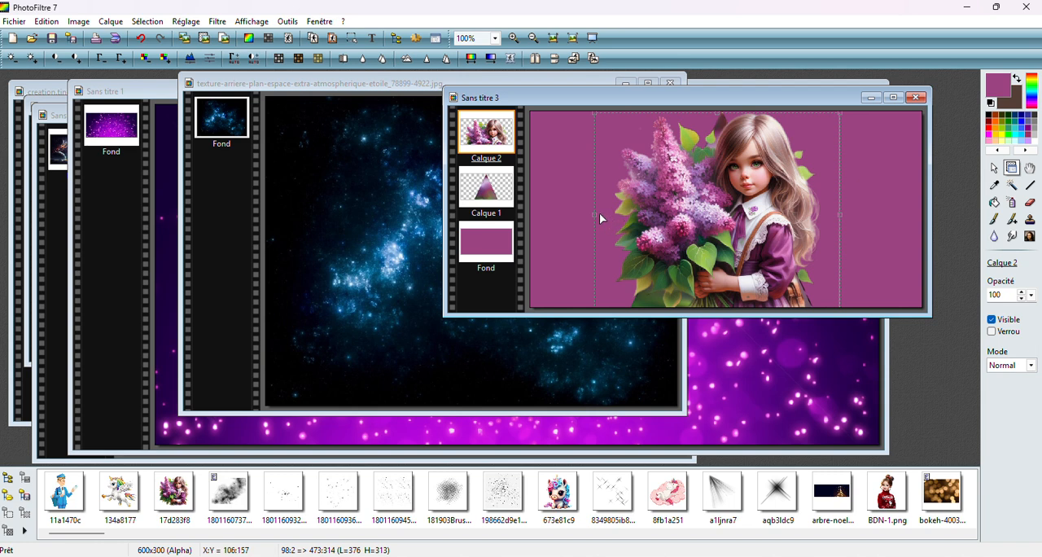
{"action": "left_click_drag", "start_coordinate": [599, 218], "coordinate": [637, 217]}
{"action": "right_click", "coordinate": [743, 196]}
{"action": "left_click", "coordinate": [762, 204]}
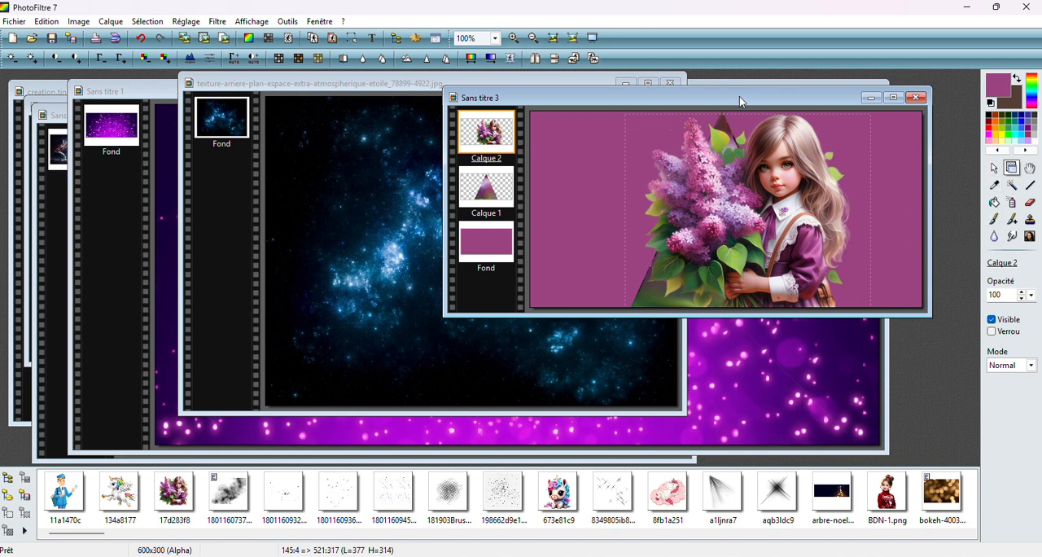
{"action": "left_click", "coordinate": [541, 64]}
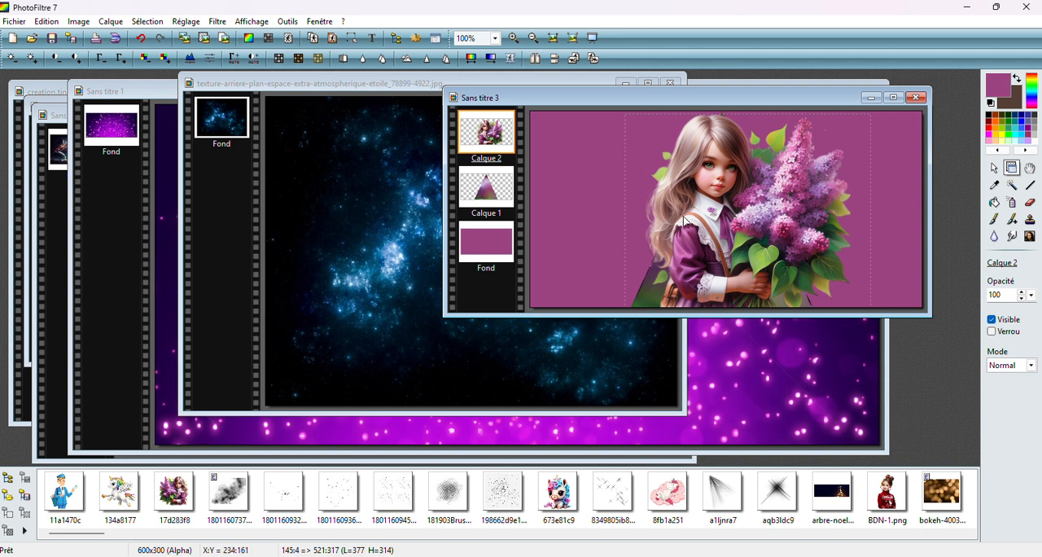
Move the girl layer against the canvas's right edge and merge it with the triangle layer below
{"action": "left_click_drag", "start_coordinate": [684, 220], "coordinate": [751, 237]}
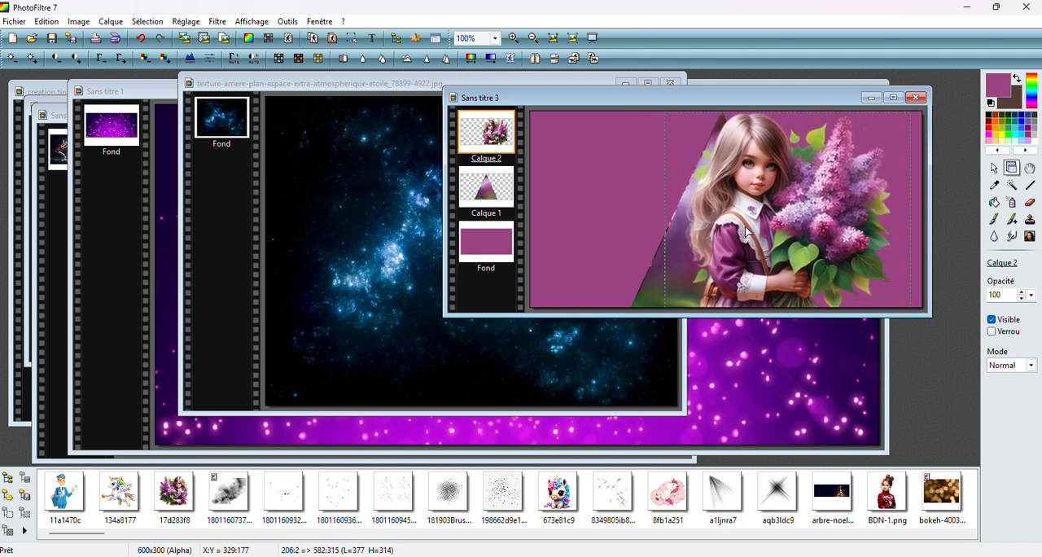
{"action": "left_click_drag", "start_coordinate": [747, 232], "coordinate": [755, 231]}
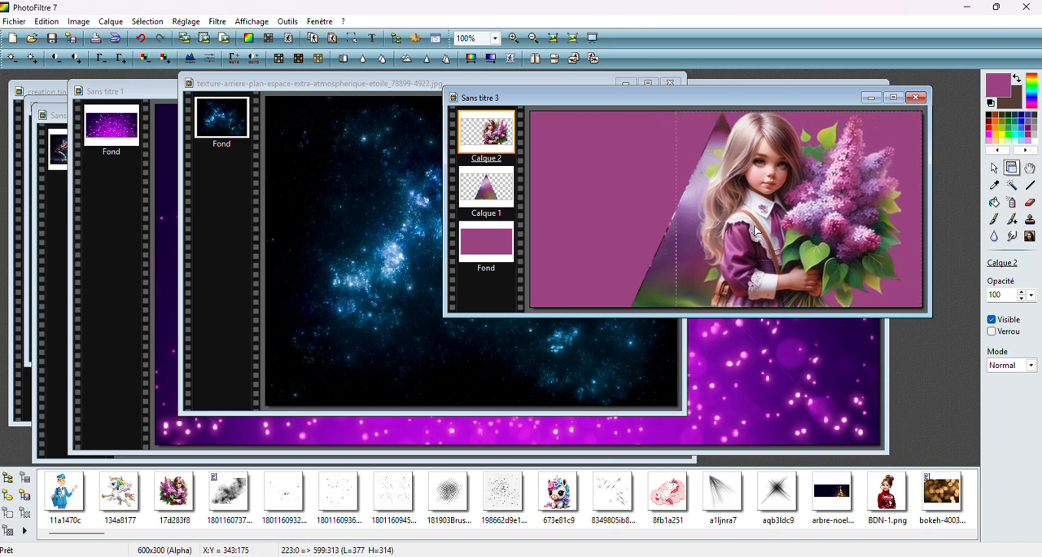
{"action": "right_click", "coordinate": [493, 147]}
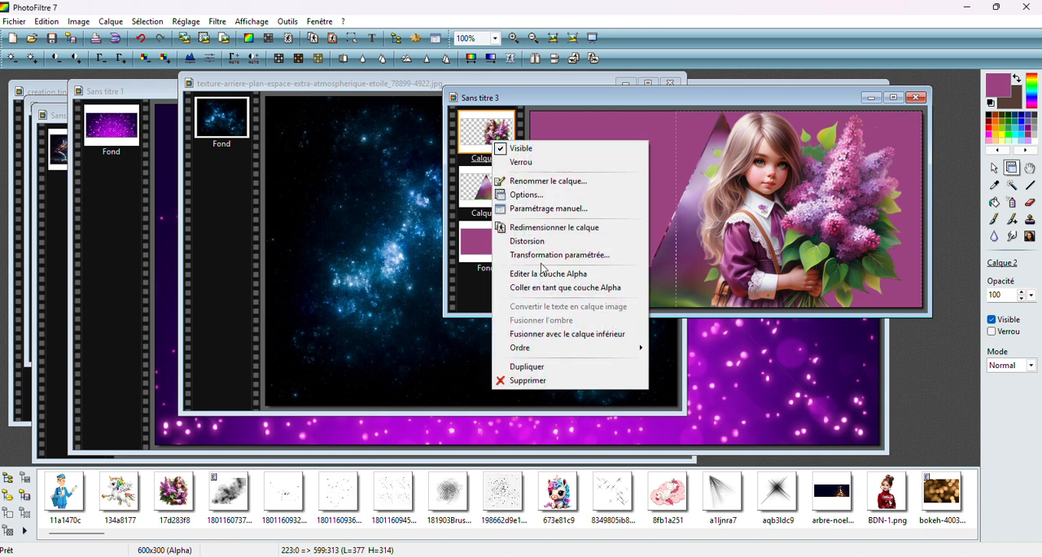
{"action": "left_click", "coordinate": [561, 334]}
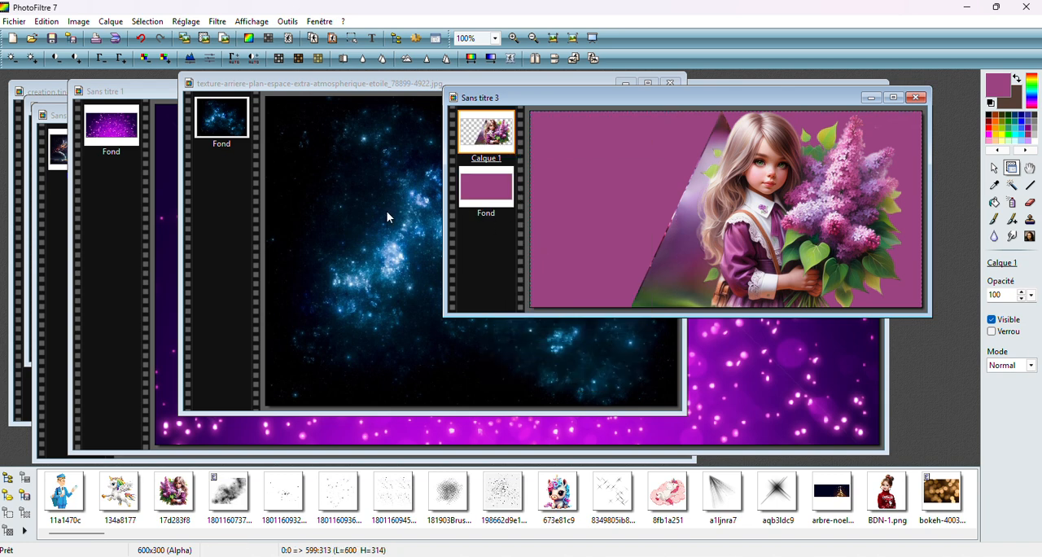
Copy the blue starry texture, close its file, and paste it as a new layer covering the whole composition
{"action": "left_click", "coordinate": [366, 226]}
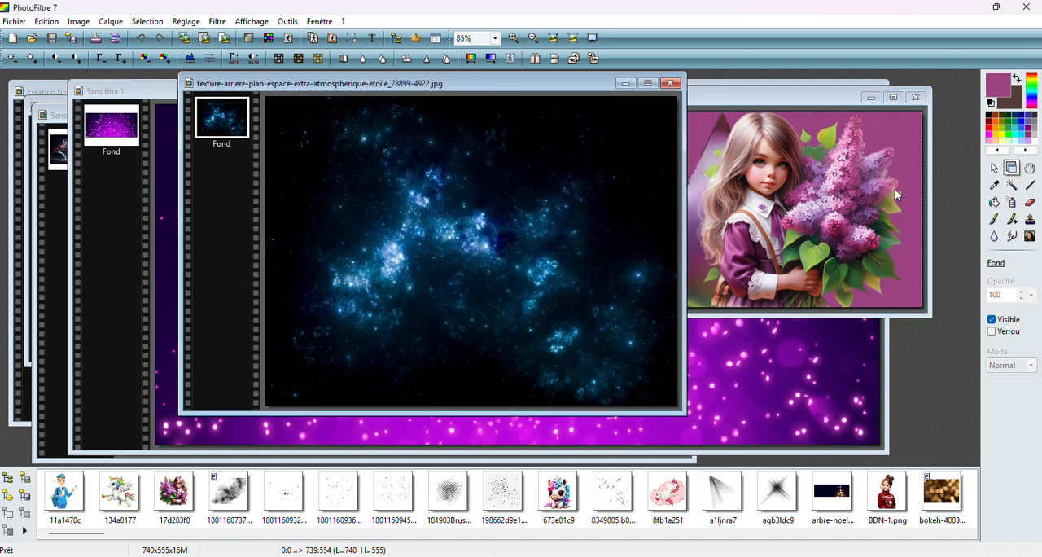
{"action": "left_click", "coordinate": [993, 168]}
{"action": "right_click", "coordinate": [502, 181]}
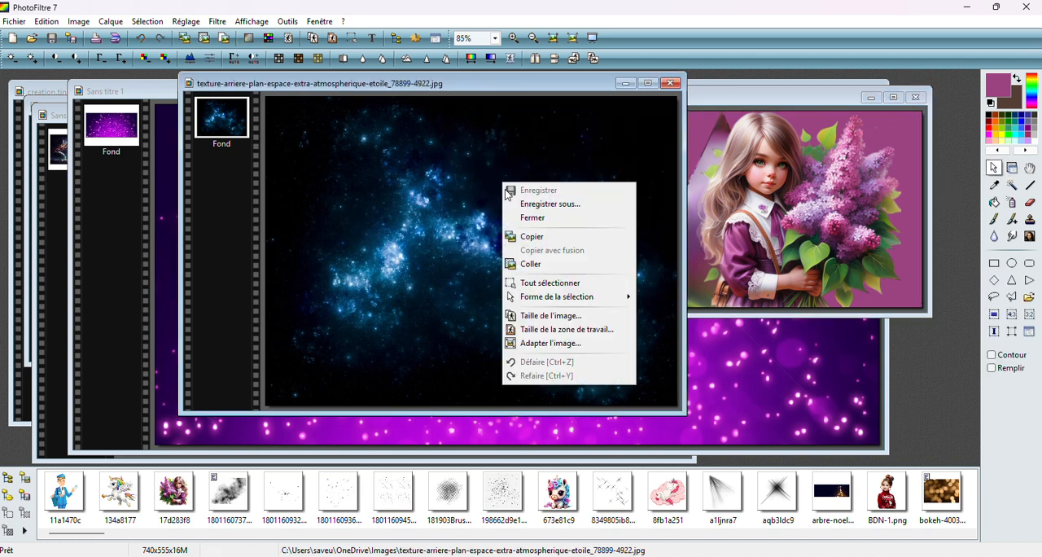
{"action": "left_click", "coordinate": [525, 236]}
{"action": "left_click", "coordinate": [671, 83]}
{"action": "right_click", "coordinate": [614, 150]}
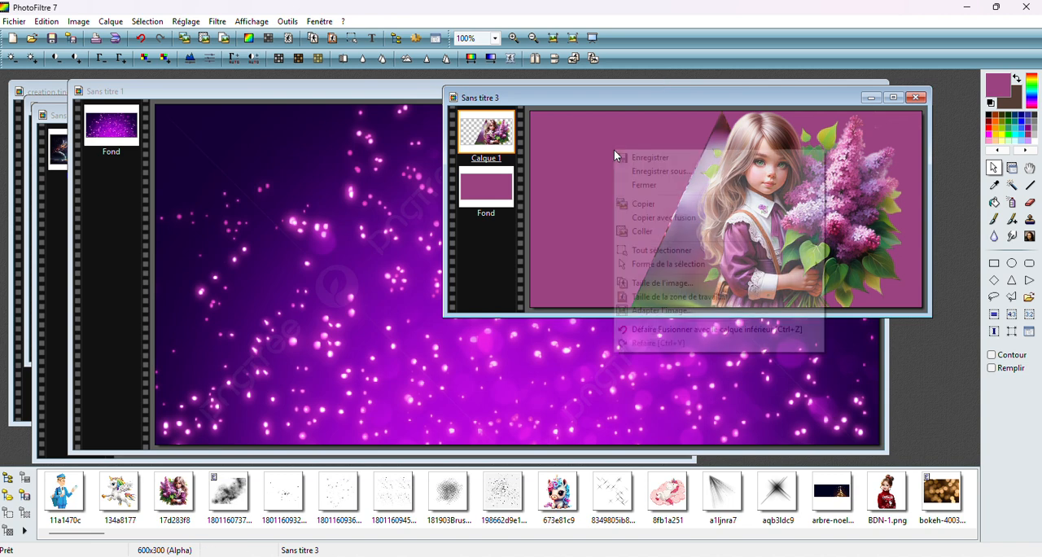
{"action": "left_click", "coordinate": [636, 232]}
{"action": "left_click_drag", "start_coordinate": [757, 254], "coordinate": [723, 174]}
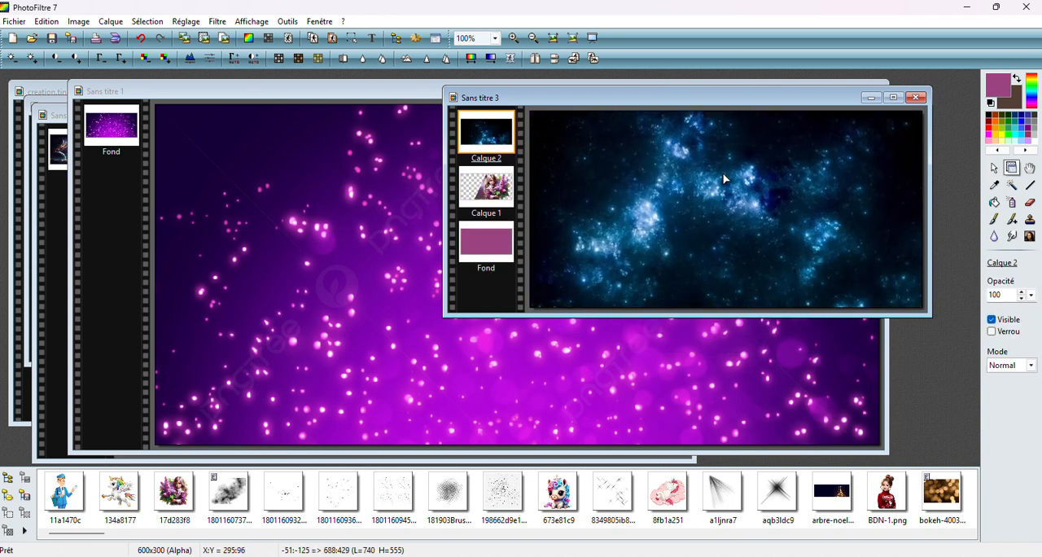
Place the starry layer beneath Calque 1 and merge it into Fond using the Maximum blend mode
{"action": "left_click_drag", "start_coordinate": [498, 189], "coordinate": [495, 150]}
{"action": "left_click", "coordinate": [486, 189]}
{"action": "left_click", "coordinate": [1012, 365]}
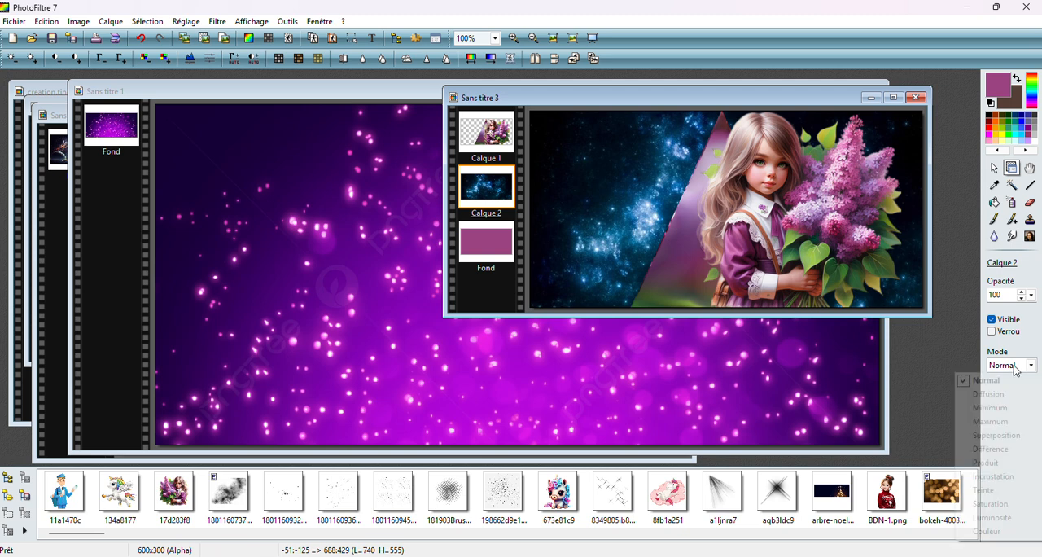
{"action": "left_click", "coordinate": [991, 422]}
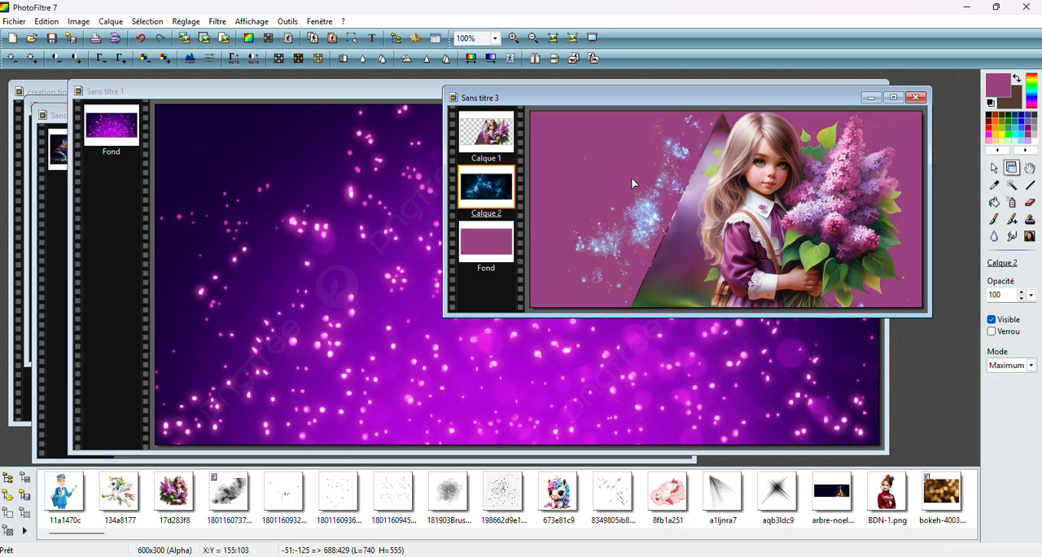
{"action": "right_click", "coordinate": [489, 186]}
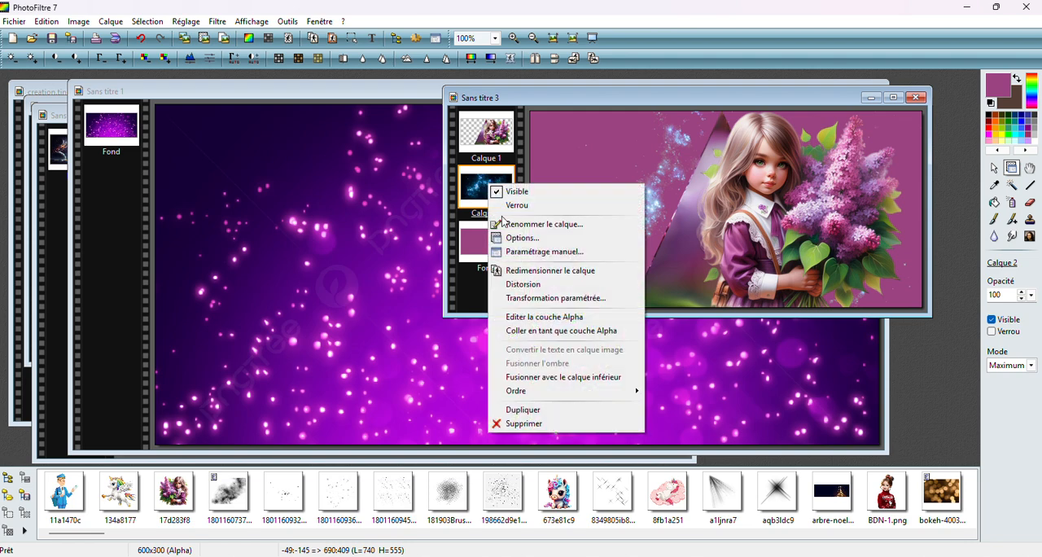
{"action": "left_click", "coordinate": [562, 377]}
Copy the planets image from its own window and close that file without saving changes
{"action": "left_click", "coordinate": [51, 176]}
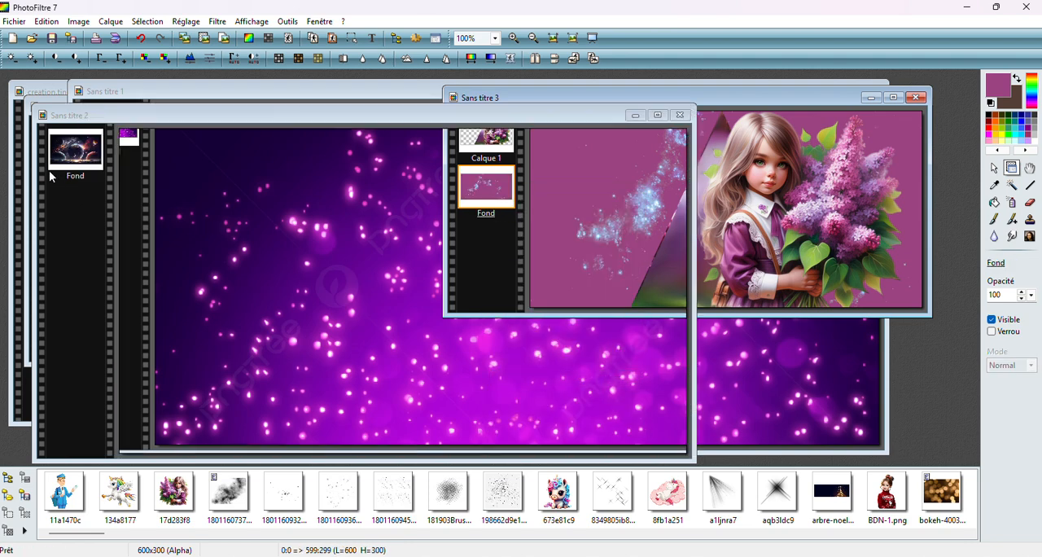
{"action": "left_click", "coordinate": [995, 168]}
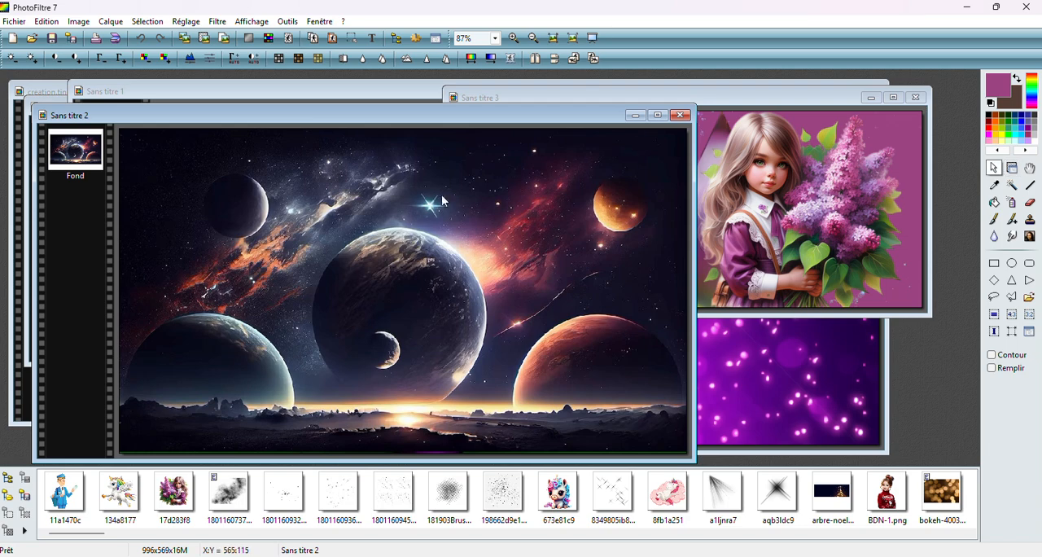
{"action": "right_click", "coordinate": [414, 216]}
{"action": "left_click", "coordinate": [441, 269]}
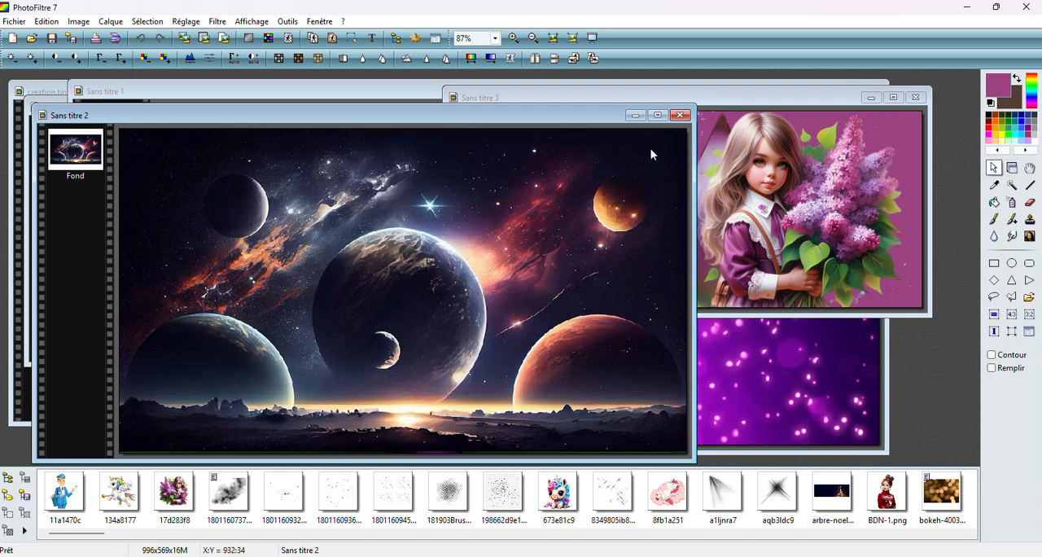
{"action": "left_click", "coordinate": [681, 116]}
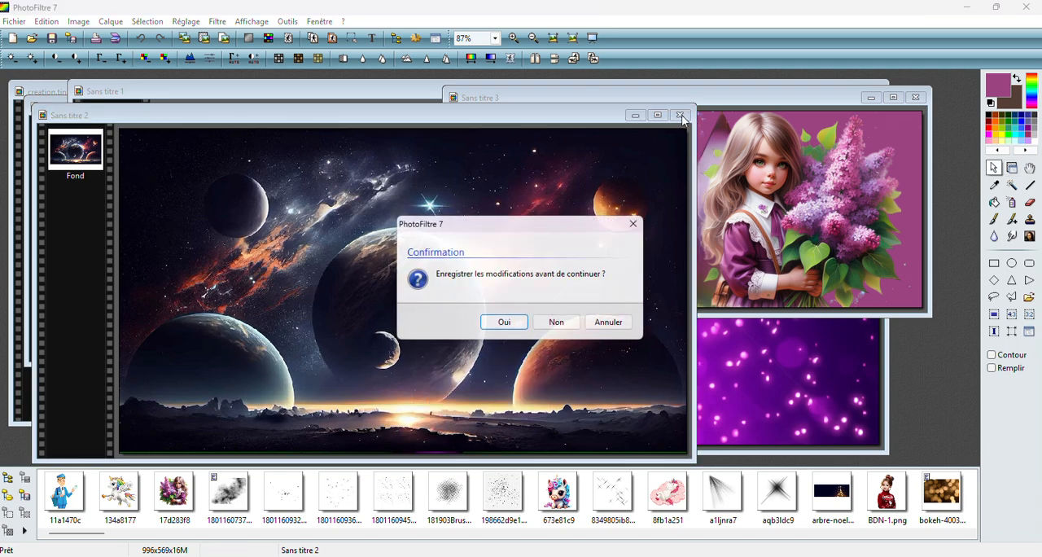
{"action": "left_click", "coordinate": [551, 323]}
Paste the planets image into the girl composition as a new layer above Fond and position it across the whole canvas
{"action": "right_click", "coordinate": [625, 138]}
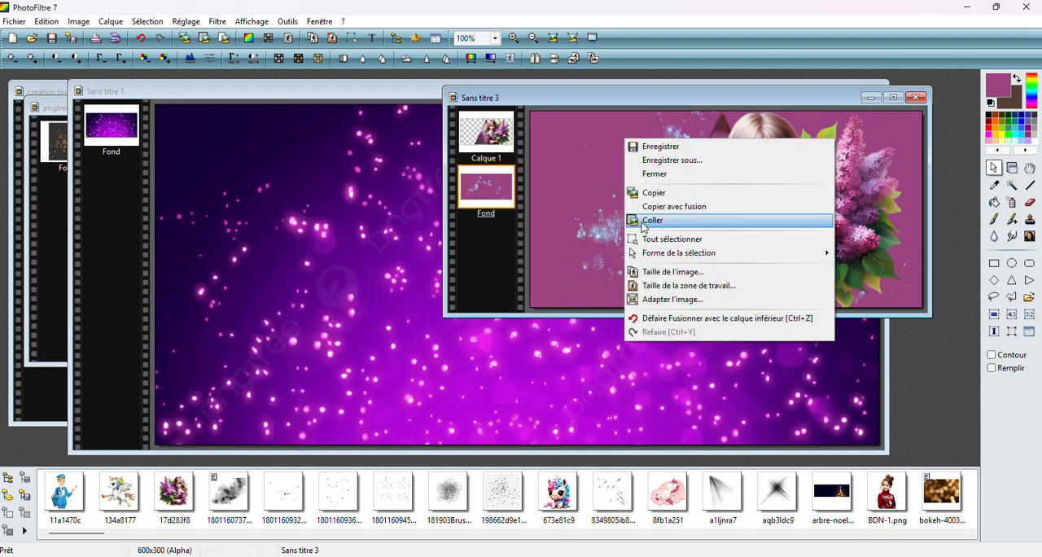
{"action": "left_click", "coordinate": [652, 220]}
{"action": "left_click_drag", "start_coordinate": [640, 220], "coordinate": [519, 153]}
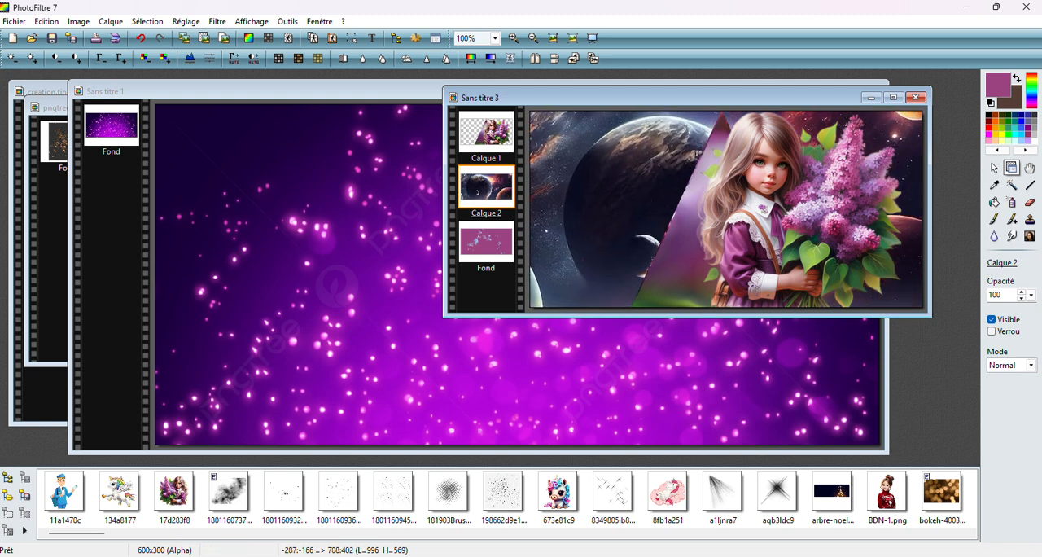
Set the planets layer to Superposition mode, shift it slightly down and right, and merge it into Fond
{"action": "left_click", "coordinate": [1021, 368]}
{"action": "left_click", "coordinate": [996, 436]}
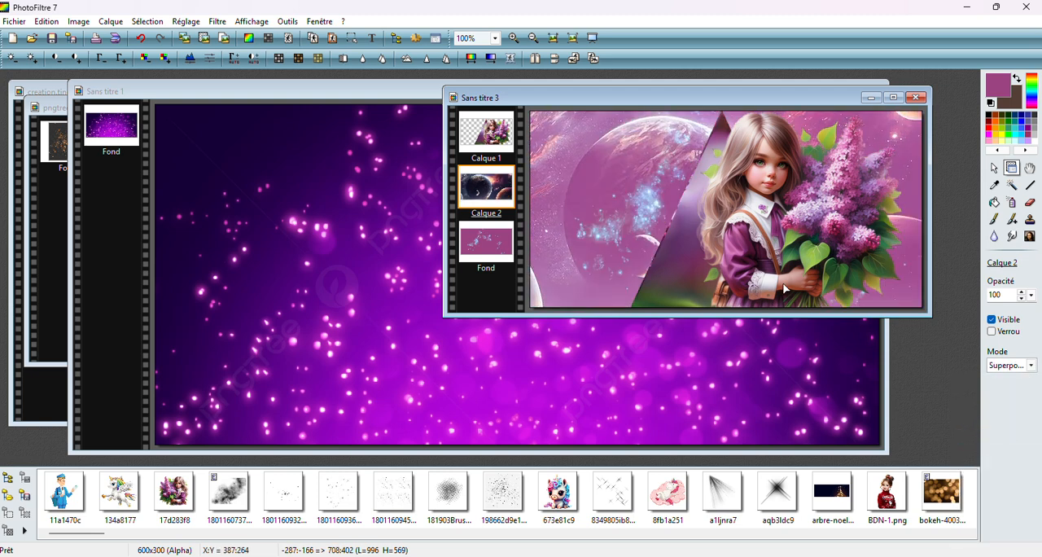
{"action": "left_click_drag", "start_coordinate": [641, 150], "coordinate": [663, 171]}
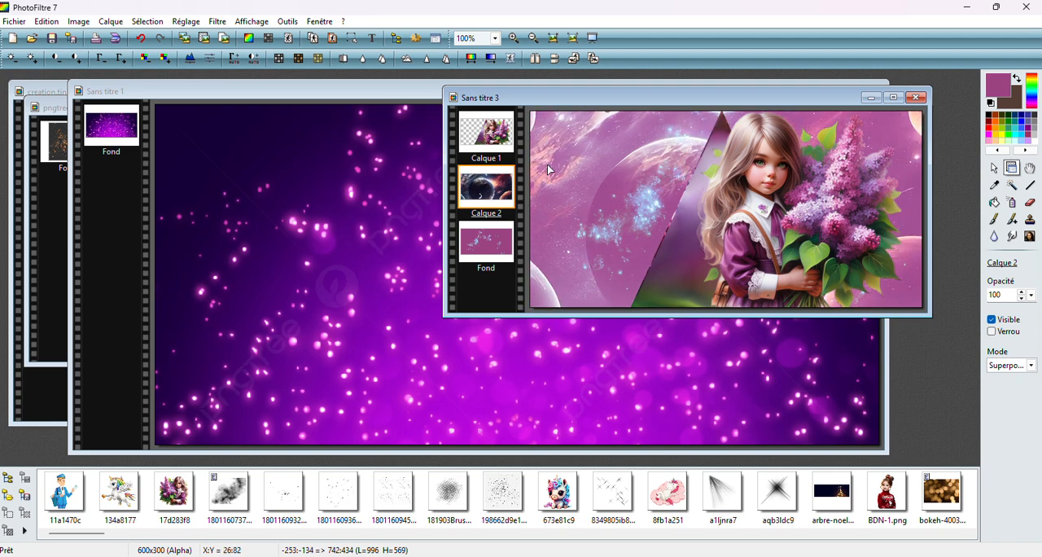
{"action": "right_click", "coordinate": [503, 187]}
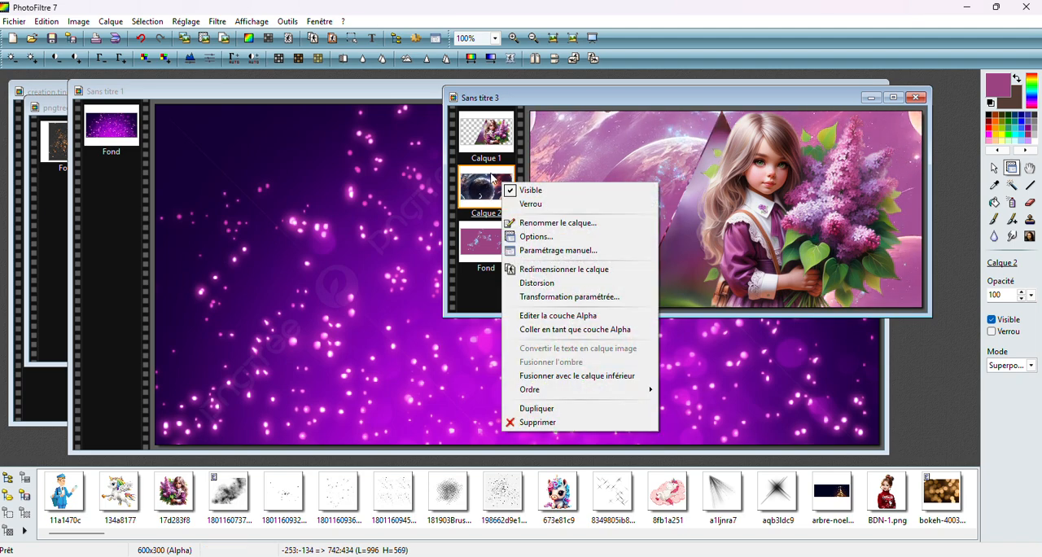
{"action": "left_click", "coordinate": [562, 377]}
Bring creation.tine_masque084.jpg to the front and move its window aside to uncover the orange particle image
{"action": "left_click", "coordinate": [41, 227]}
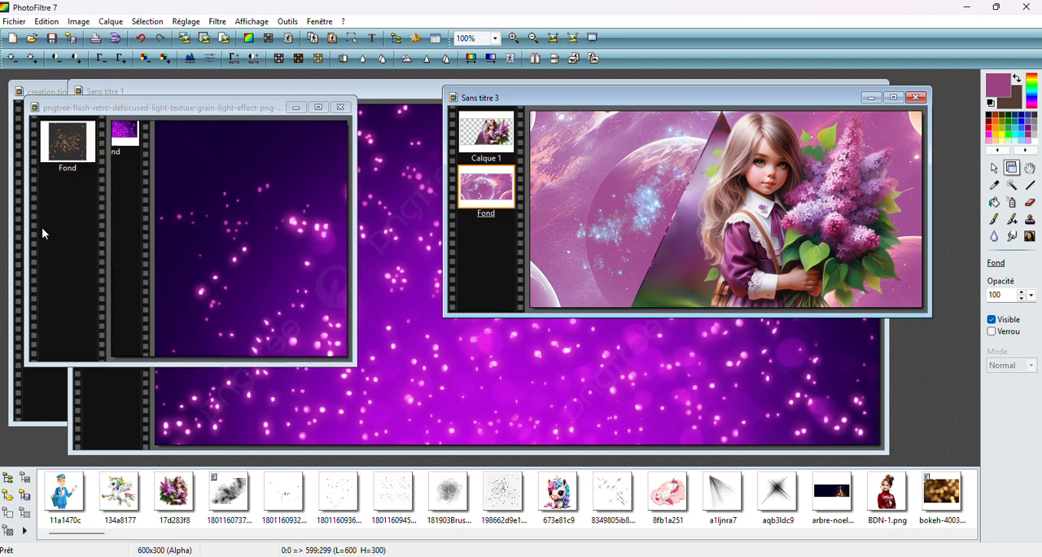
{"action": "left_click", "coordinate": [46, 94]}
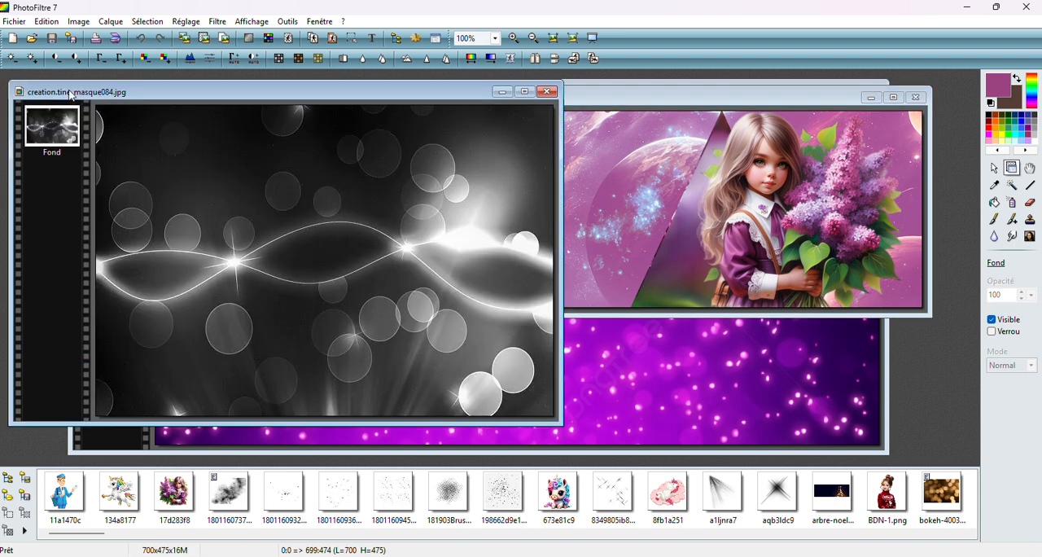
{"action": "left_click_drag", "start_coordinate": [167, 86], "coordinate": [261, 87]}
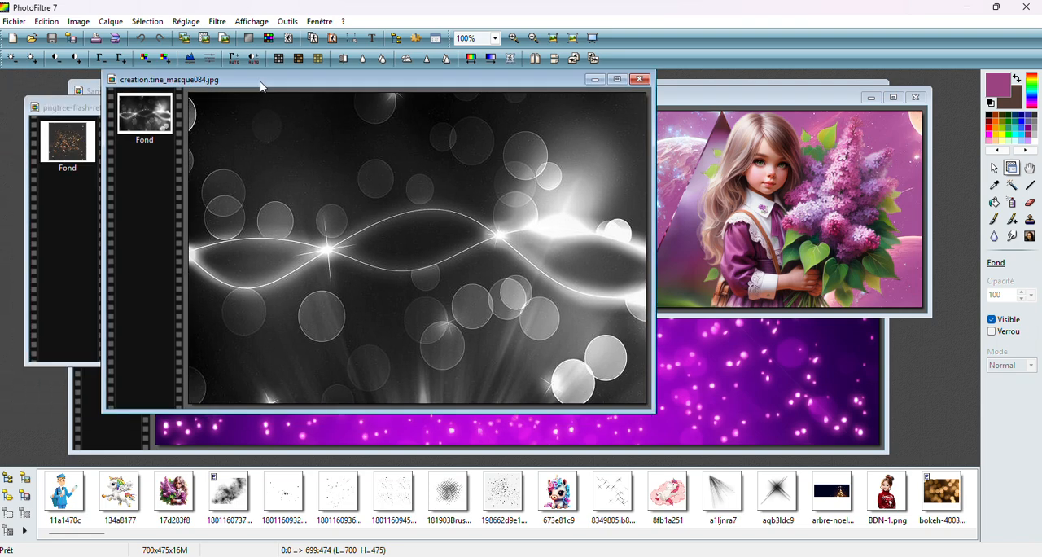
Copy the orange particle light texture and close its file
{"action": "right_click", "coordinate": [393, 189]}
{"action": "left_click", "coordinate": [992, 170]}
{"action": "left_click", "coordinate": [992, 171]}
{"action": "left_click", "coordinate": [69, 186]}
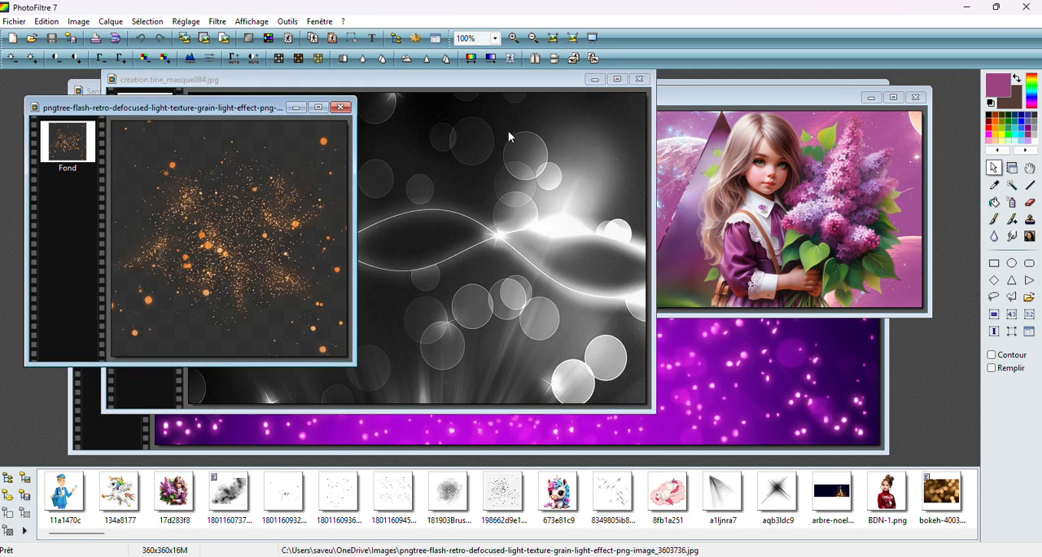
{"action": "right_click", "coordinate": [265, 186]}
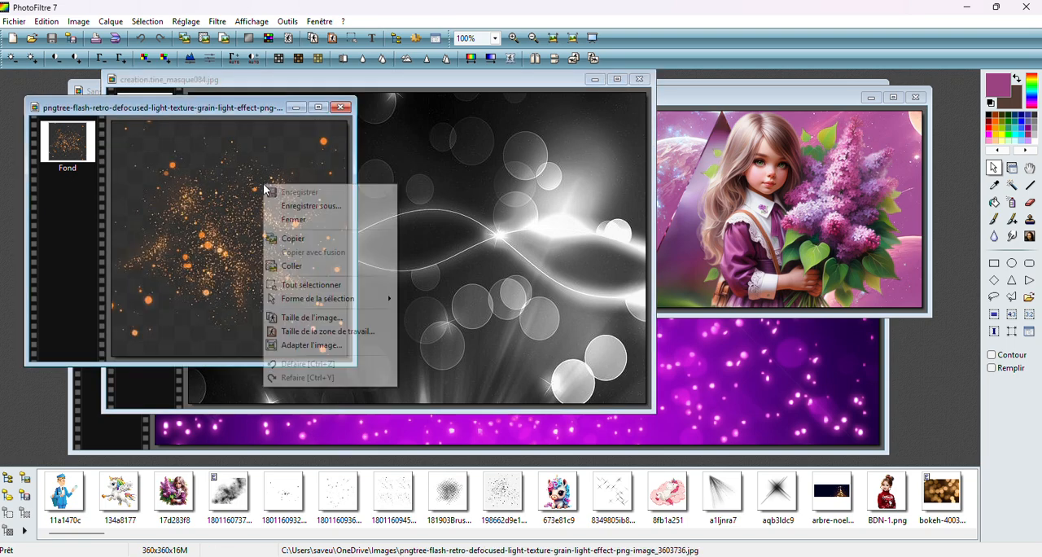
{"action": "left_click", "coordinate": [307, 240]}
{"action": "left_click", "coordinate": [336, 105]}
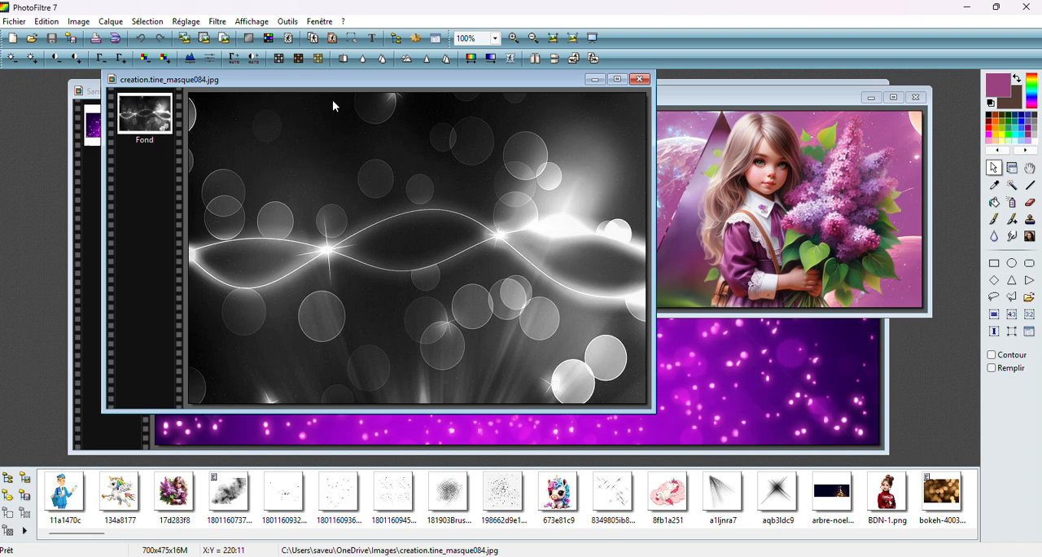
Paste the orange particle texture into the girl composition as a new layer between Calque 1 and Fond
{"action": "left_click", "coordinate": [683, 135]}
{"action": "right_click", "coordinate": [604, 128]}
{"action": "left_click", "coordinate": [632, 206]}
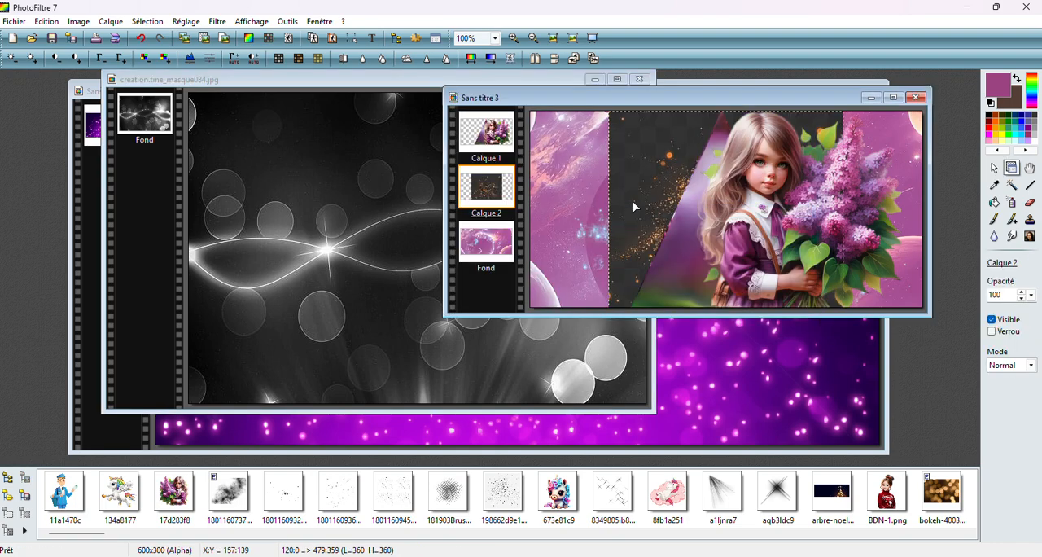
Enlarge the particle layer to about 697 × 697 pixels and place it so that it covers the whole canvas
{"action": "right_click", "coordinate": [634, 174]}
{"action": "left_click", "coordinate": [674, 259]}
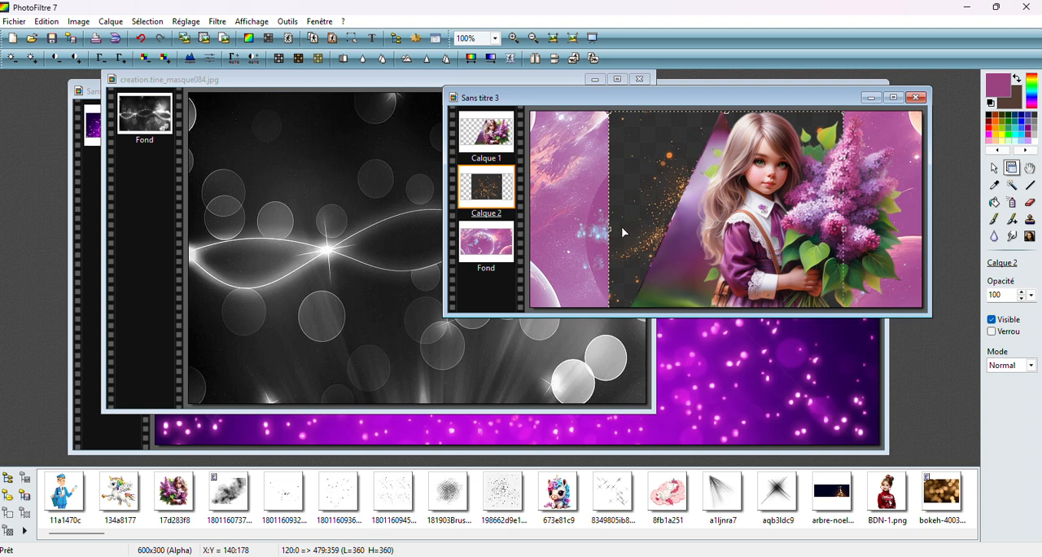
{"action": "left_click_drag", "start_coordinate": [621, 241], "coordinate": [660, 177]}
{"action": "left_click_drag", "start_coordinate": [559, 308], "coordinate": [560, 212]}
{"action": "right_click", "coordinate": [561, 211]}
{"action": "left_click", "coordinate": [576, 220]}
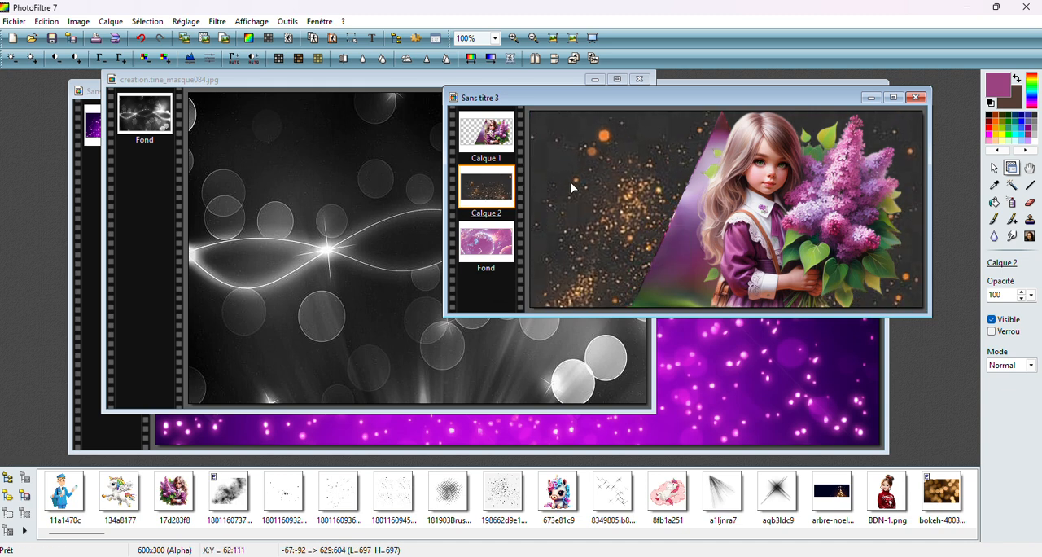
Blend the particle layer in Superposition mode after trying Différence, and merge it into Fond
{"action": "left_click", "coordinate": [1032, 365]}
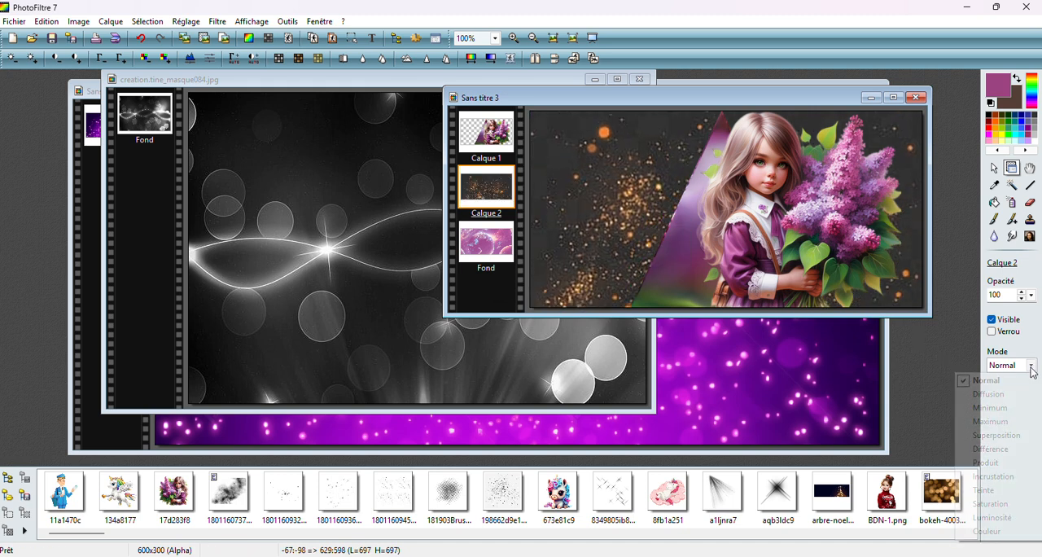
{"action": "left_click", "coordinate": [999, 448]}
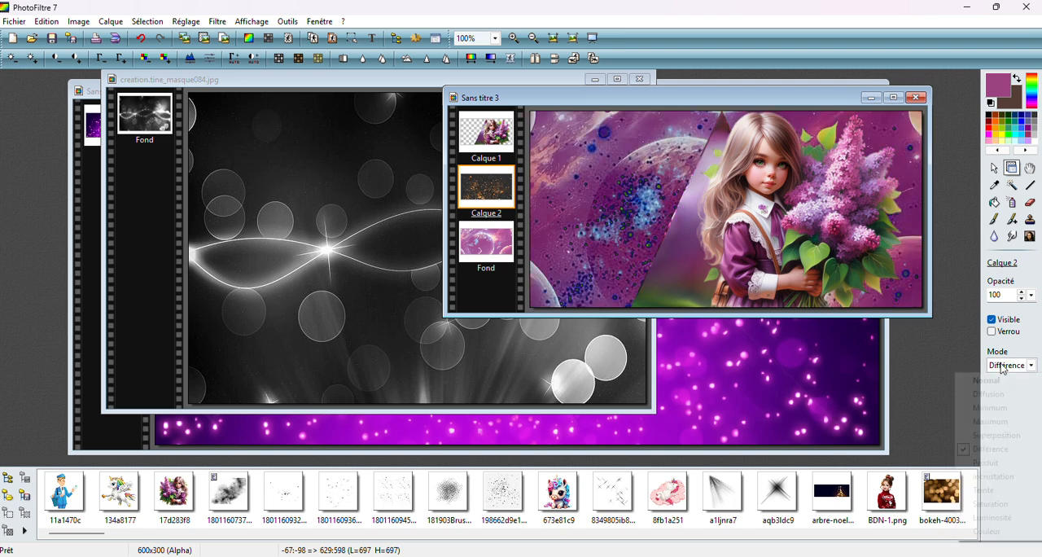
{"action": "left_click", "coordinate": [1032, 366]}
{"action": "left_click", "coordinate": [1000, 435]}
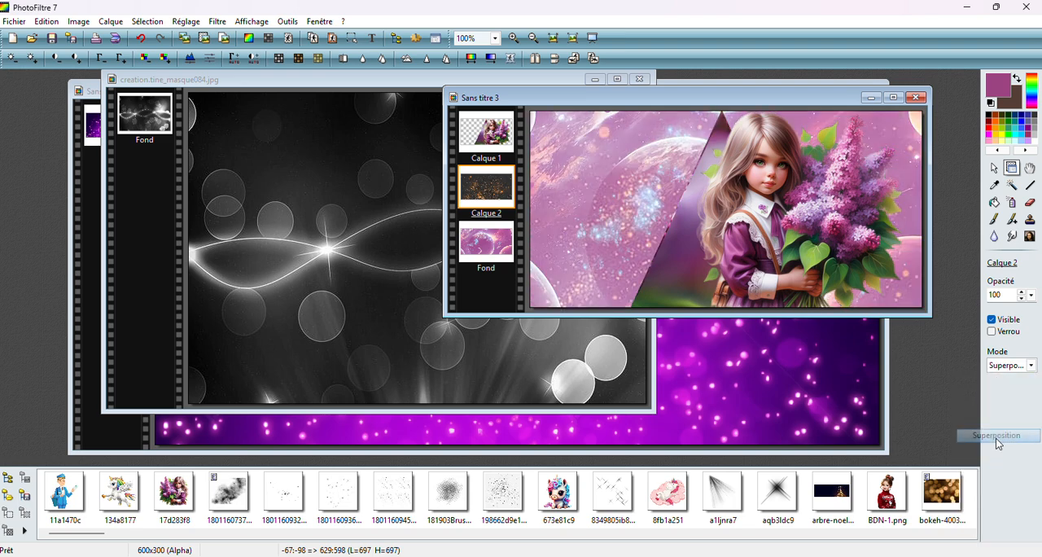
{"action": "right_click", "coordinate": [490, 177]}
{"action": "left_click", "coordinate": [574, 383]}
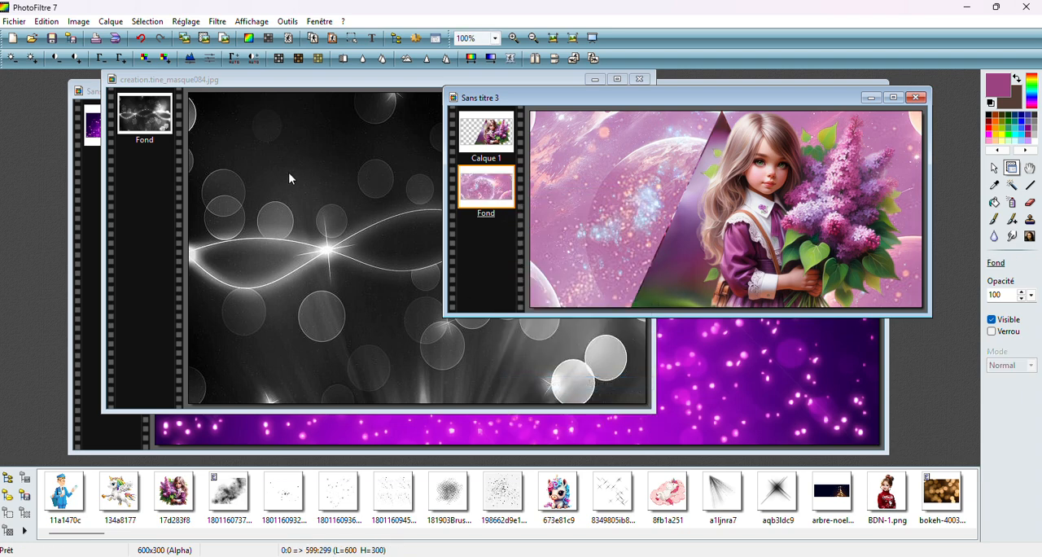
Copy the black-and-white light curve mask creation.tine_masque084.jpg and close its file
{"action": "left_click", "coordinate": [289, 177]}
{"action": "left_click", "coordinate": [994, 167]}
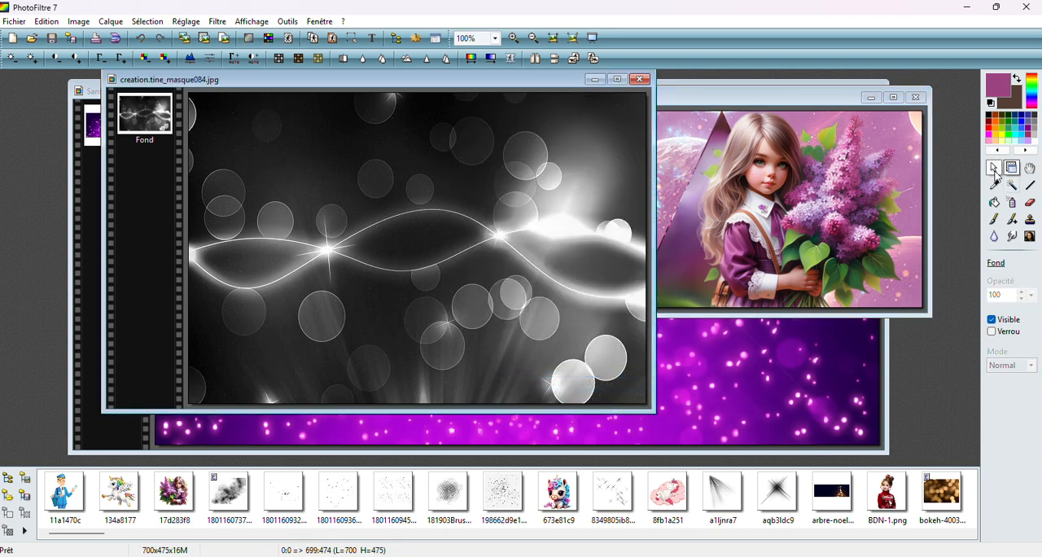
{"action": "right_click", "coordinate": [414, 136]}
{"action": "left_click", "coordinate": [431, 194]}
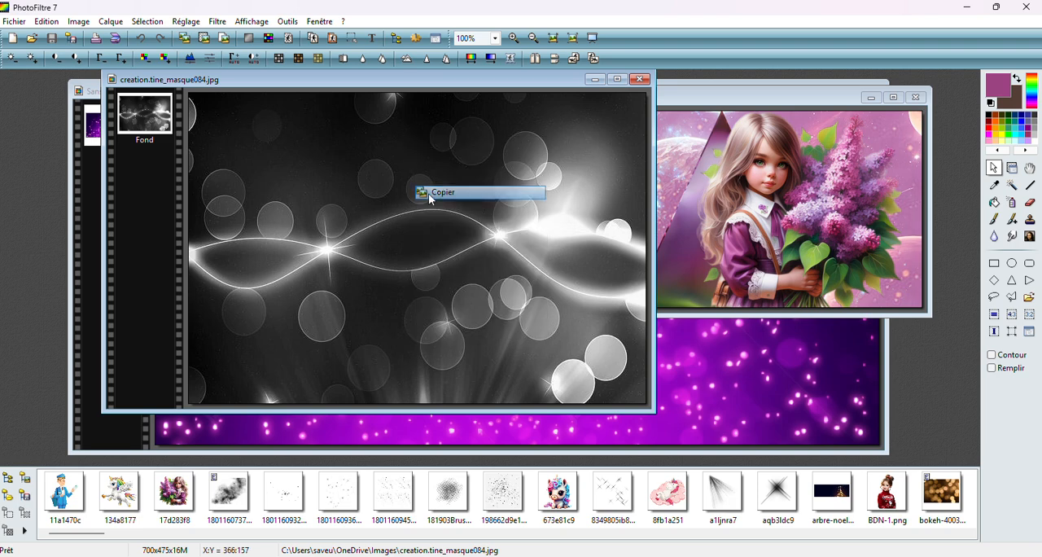
{"action": "left_click", "coordinate": [640, 78]}
Paste the light curve mask into the composition as a new layer above Fond and position it over the full canvas
{"action": "right_click", "coordinate": [618, 130]}
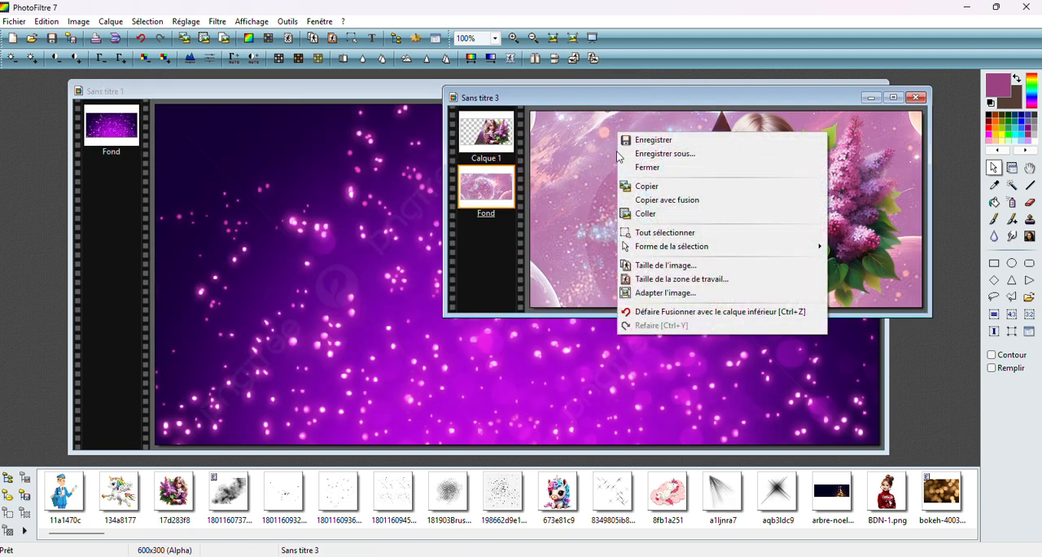
{"action": "left_click", "coordinate": [627, 214]}
{"action": "left_click_drag", "start_coordinate": [586, 196], "coordinate": [590, 112]}
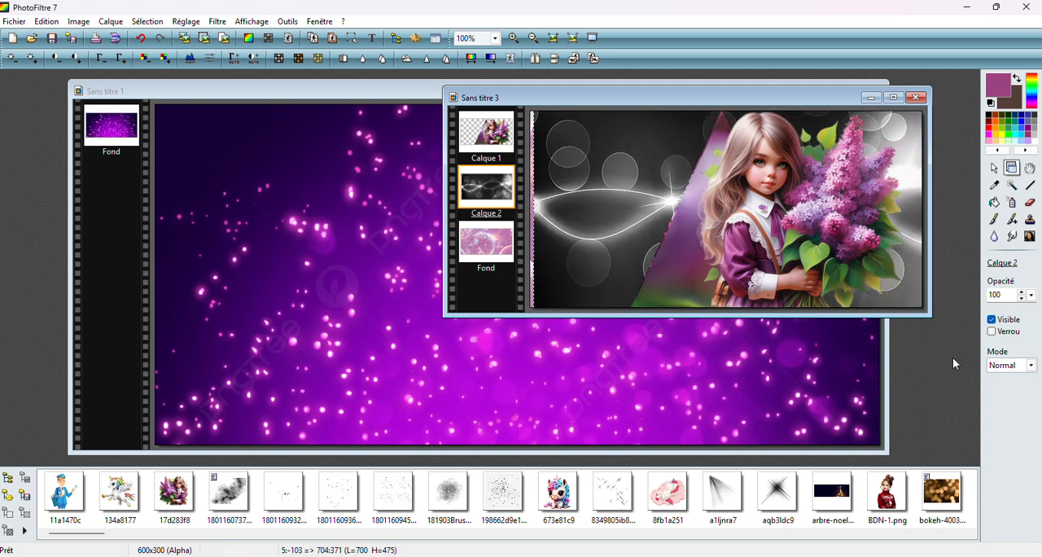
{"action": "left_click_drag", "start_coordinate": [605, 235], "coordinate": [601, 233]}
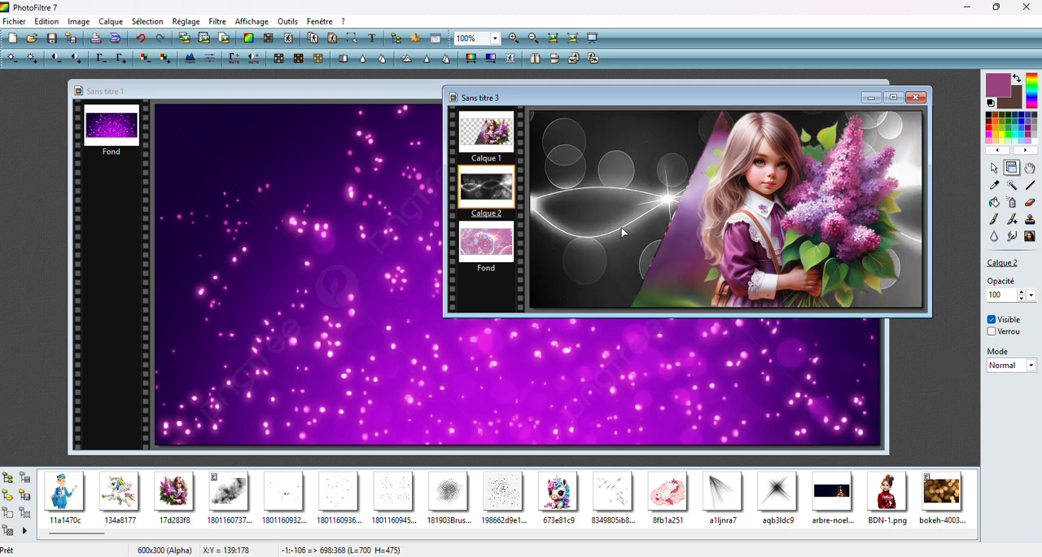
Compare Maximum and Superposition on the light curve layer, keep Maximum, and merge the layer into Fond
{"action": "left_click", "coordinate": [1028, 365]}
{"action": "left_click", "coordinate": [1001, 424]}
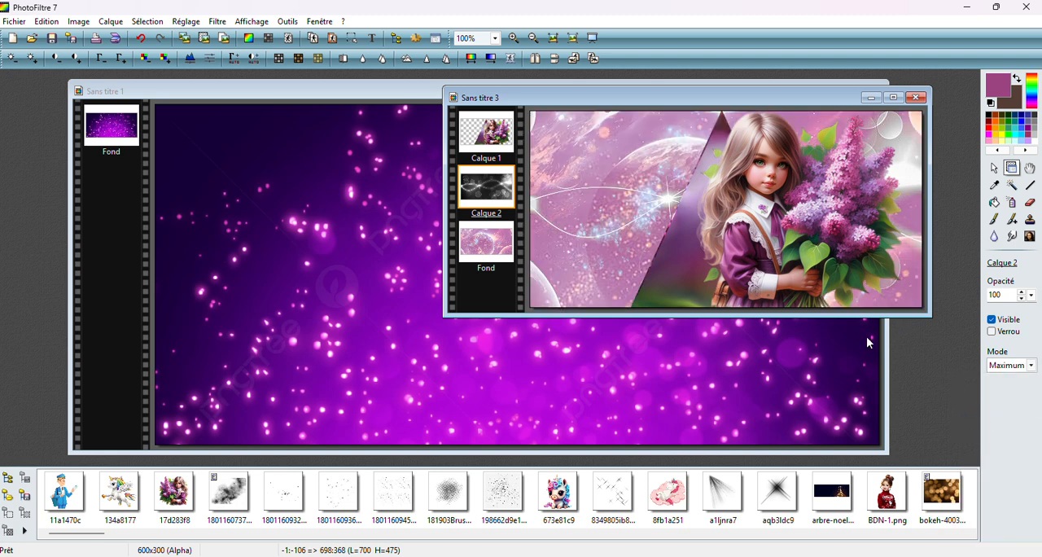
{"action": "left_click", "coordinate": [1031, 365]}
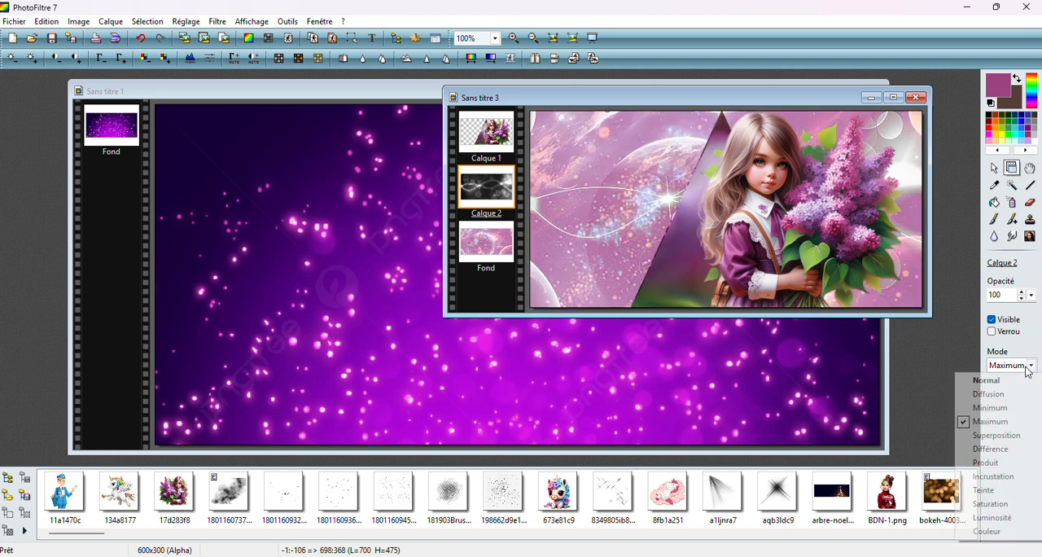
{"action": "left_click", "coordinate": [1005, 437]}
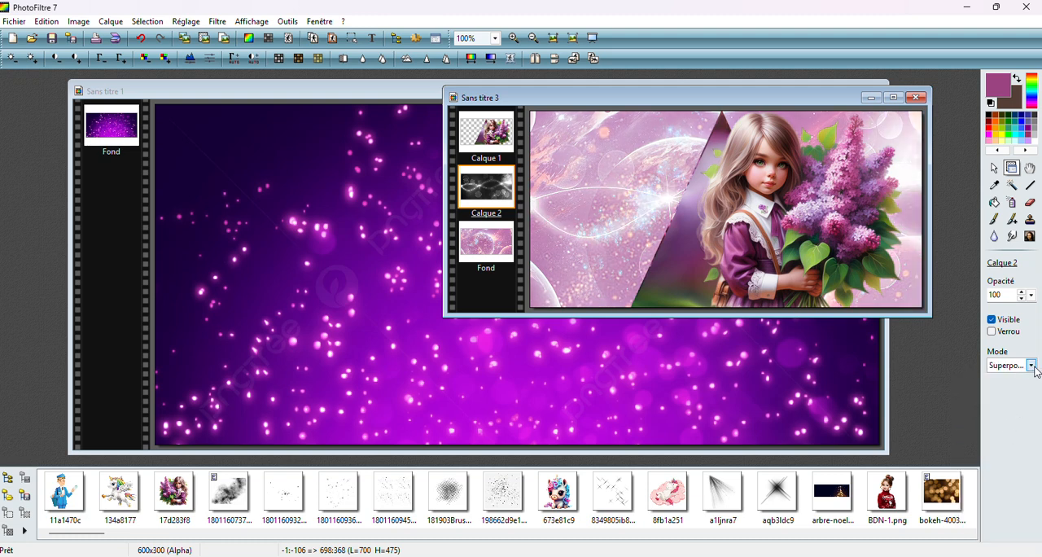
{"action": "left_click", "coordinate": [1031, 364]}
{"action": "left_click", "coordinate": [1004, 423]}
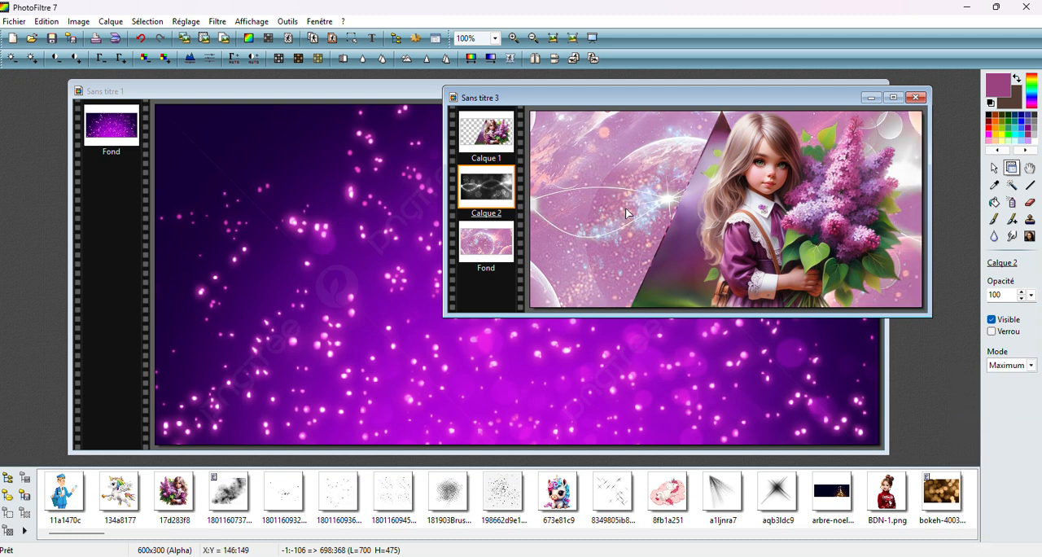
{"action": "right_click", "coordinate": [498, 189]}
{"action": "left_click", "coordinate": [526, 380]}
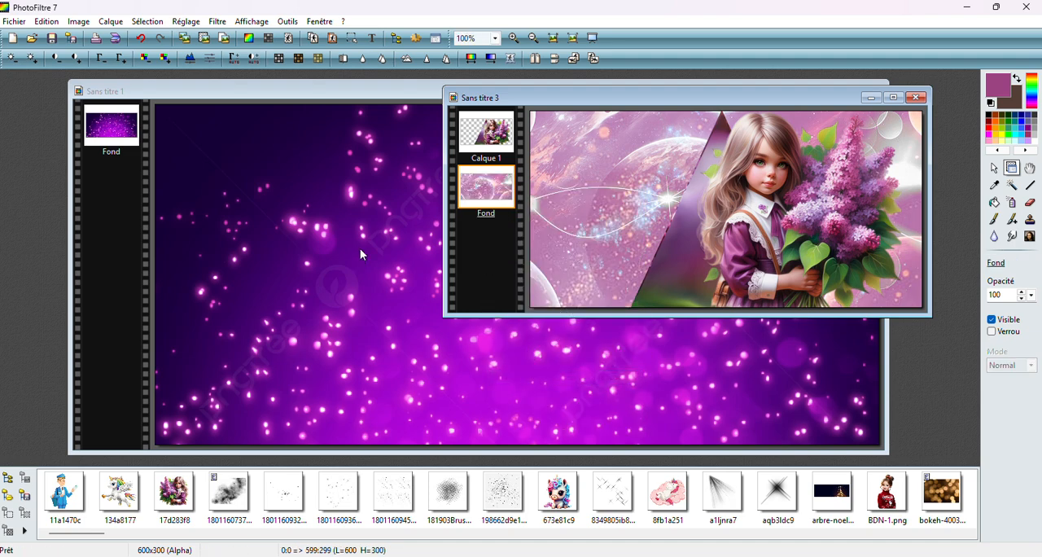
Merge the girl layer, Calque 1, into Fond and boost the image's contrast and colour vividness
{"action": "right_click", "coordinate": [462, 137]}
{"action": "left_click", "coordinate": [521, 317]}
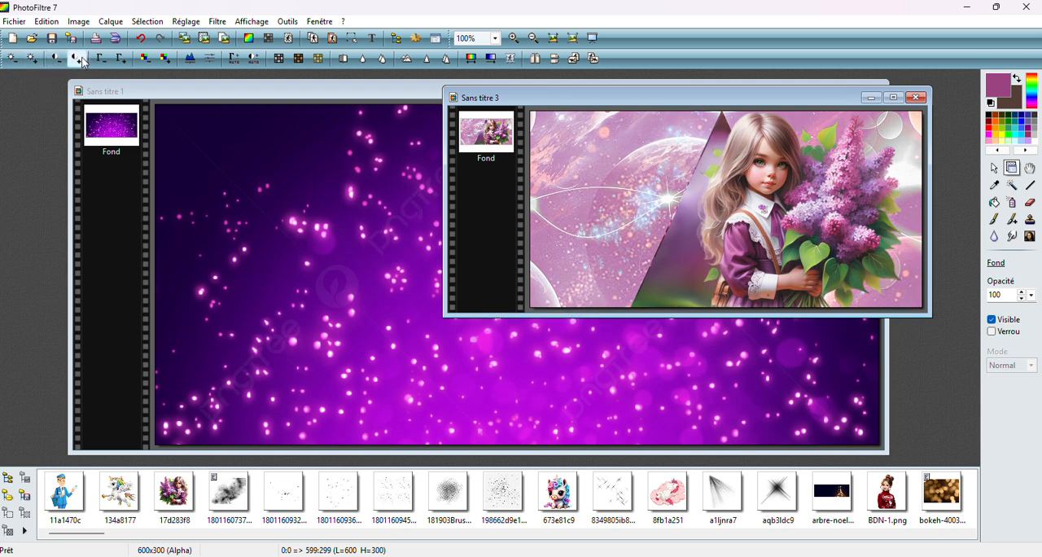
{"action": "left_click", "coordinate": [119, 62]}
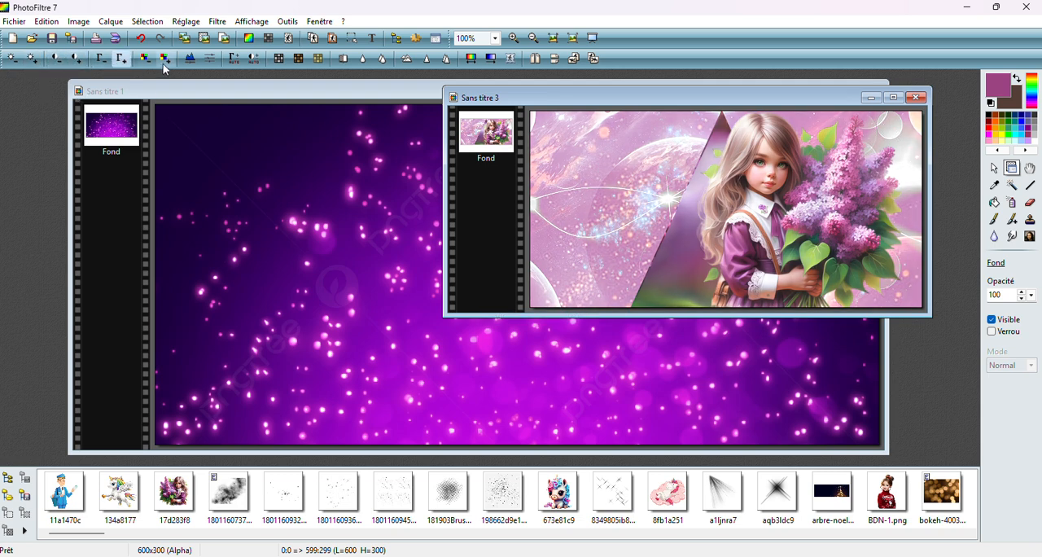
Apply a Bouton 3D border to the composition with 100% opacity, thickness 4 and double relief
{"action": "left_click", "coordinate": [191, 25]}
{"action": "mouse_move", "coordinate": [218, 21]}
{"action": "mouse_move", "coordinate": [249, 166]}
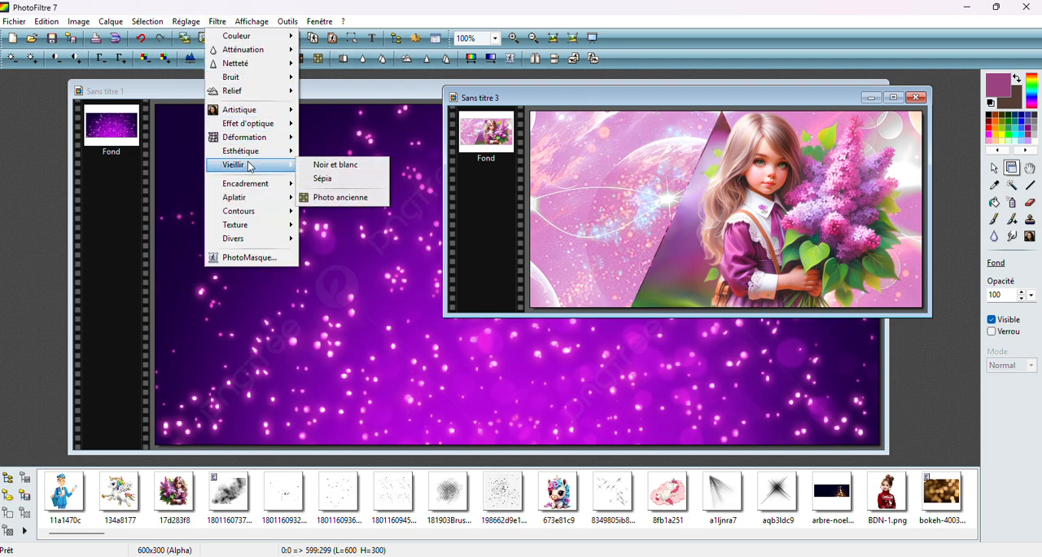
{"action": "mouse_move", "coordinate": [246, 188]}
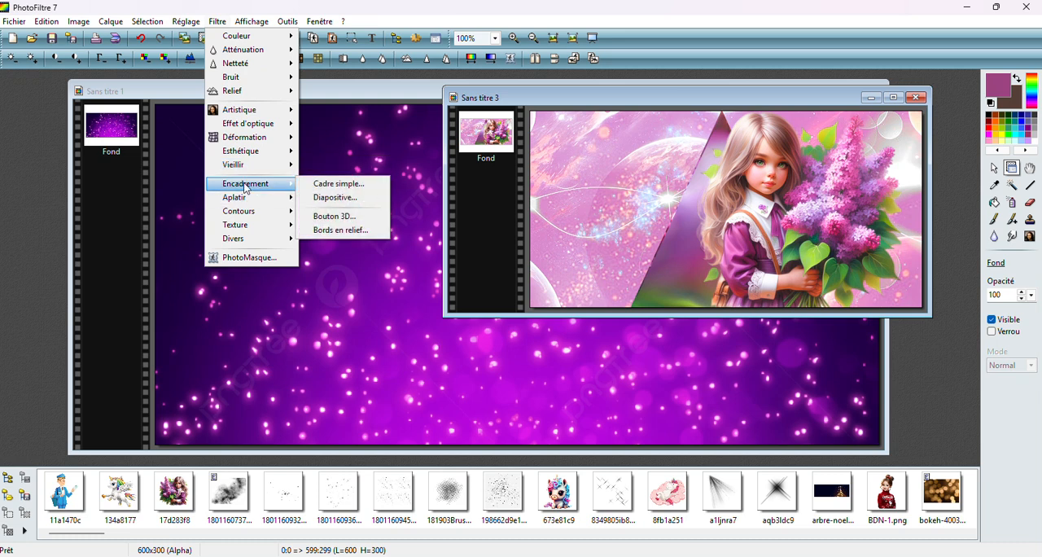
{"action": "left_click", "coordinate": [348, 222]}
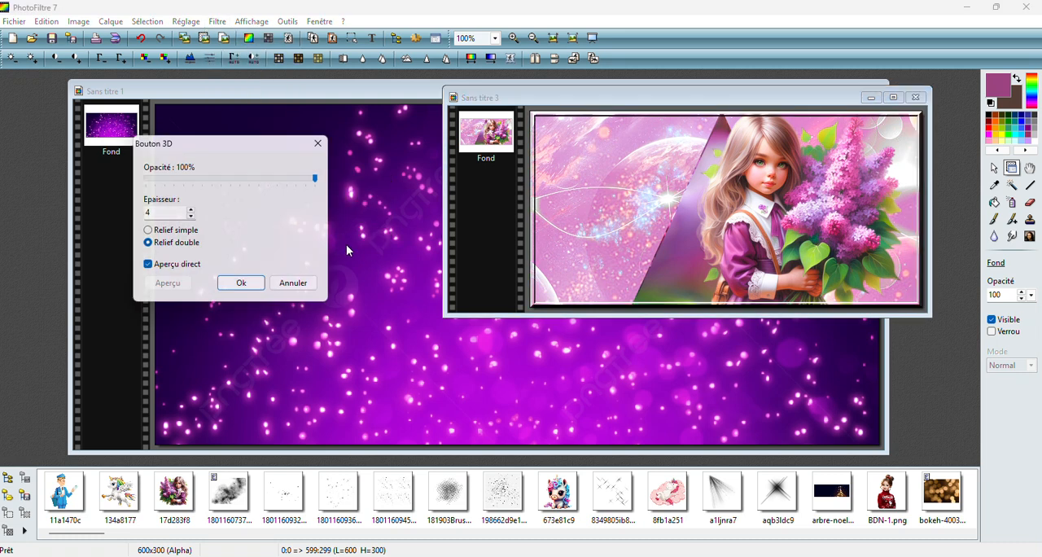
{"action": "left_click", "coordinate": [238, 283]}
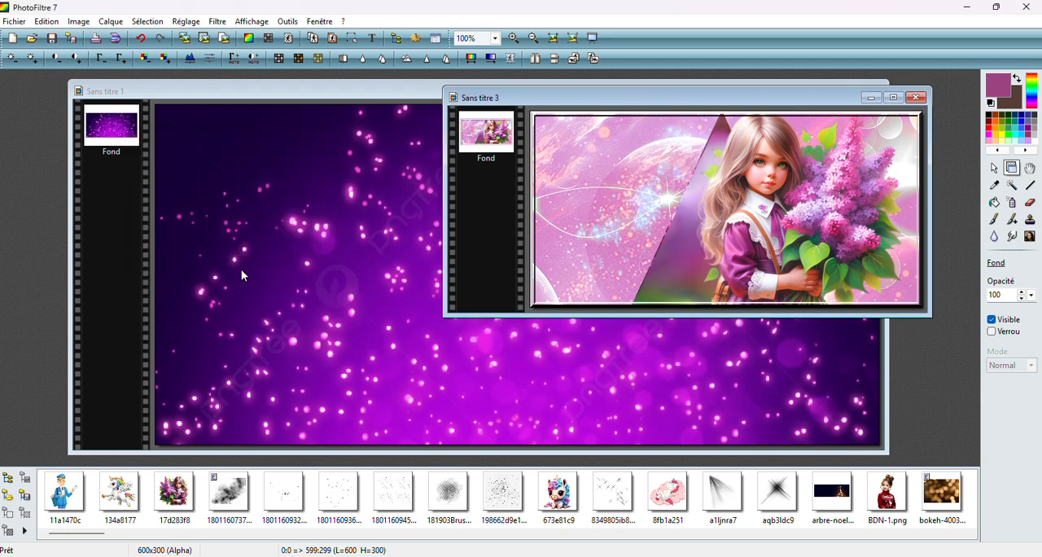
Copy the purple sparkle image Sans titre 1 and close its file
{"action": "left_click", "coordinate": [994, 168]}
{"action": "right_click", "coordinate": [281, 197]}
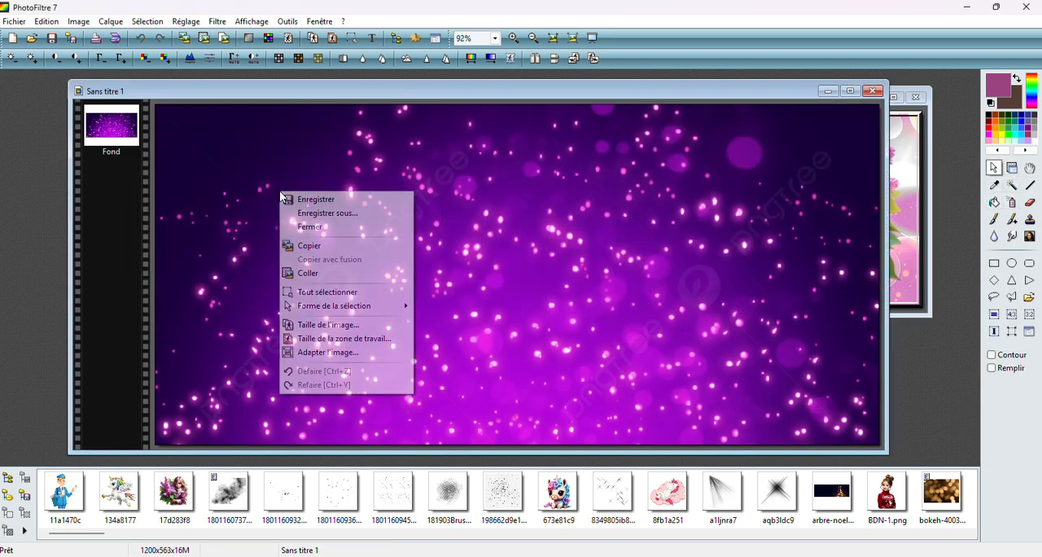
{"action": "left_click", "coordinate": [326, 246]}
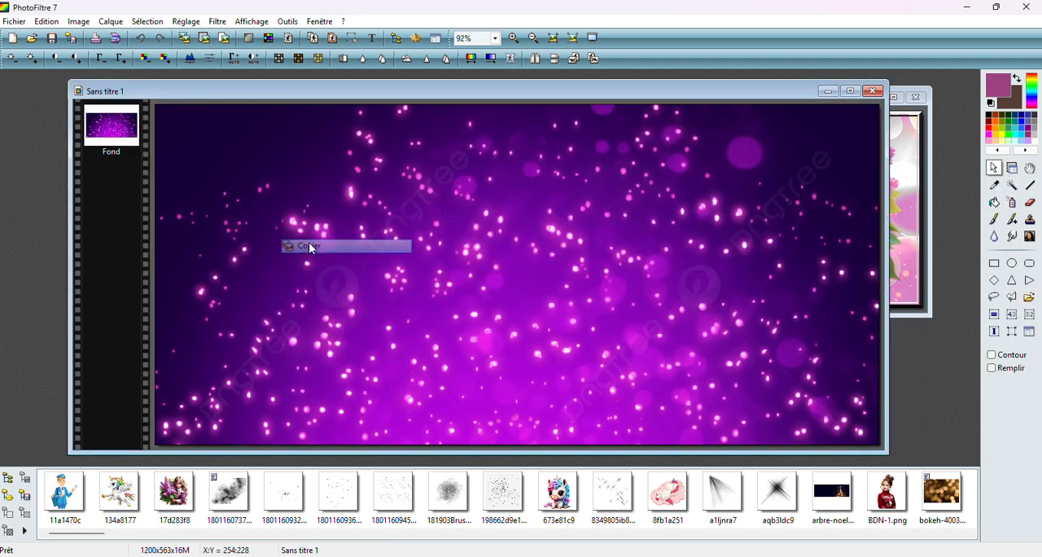
{"action": "left_click", "coordinate": [872, 91]}
{"action": "left_click", "coordinate": [557, 323]}
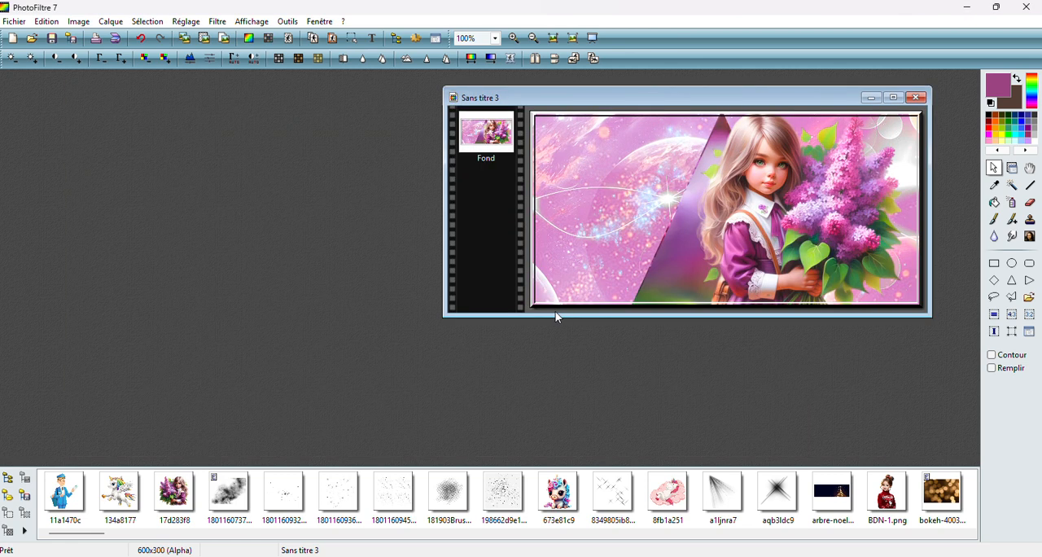
Paste the purple sparkle image into the composition as a new layer and set its blending mode to Maximum
{"action": "right_click", "coordinate": [572, 196]}
{"action": "left_click", "coordinate": [623, 280]}
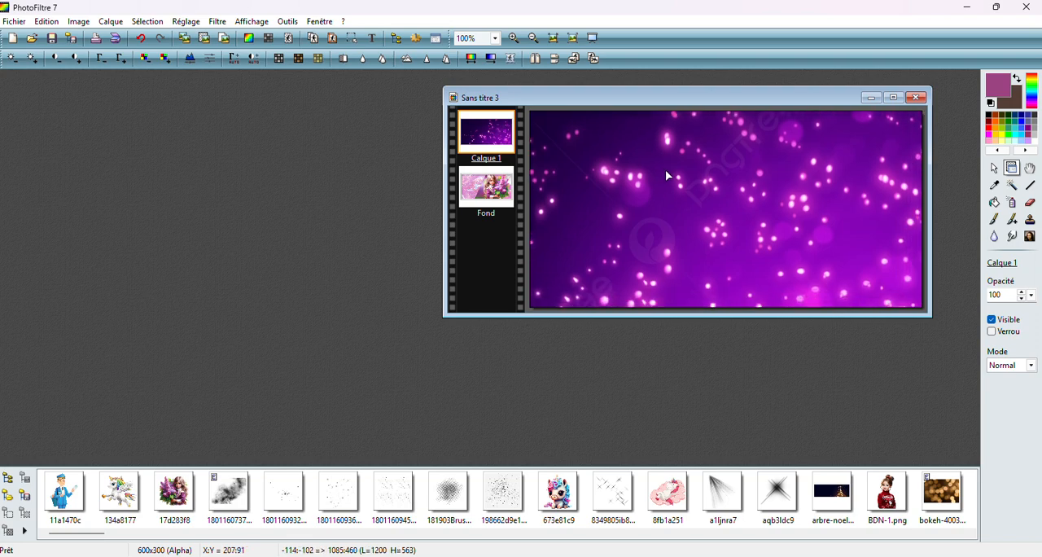
{"action": "left_click", "coordinate": [1016, 371]}
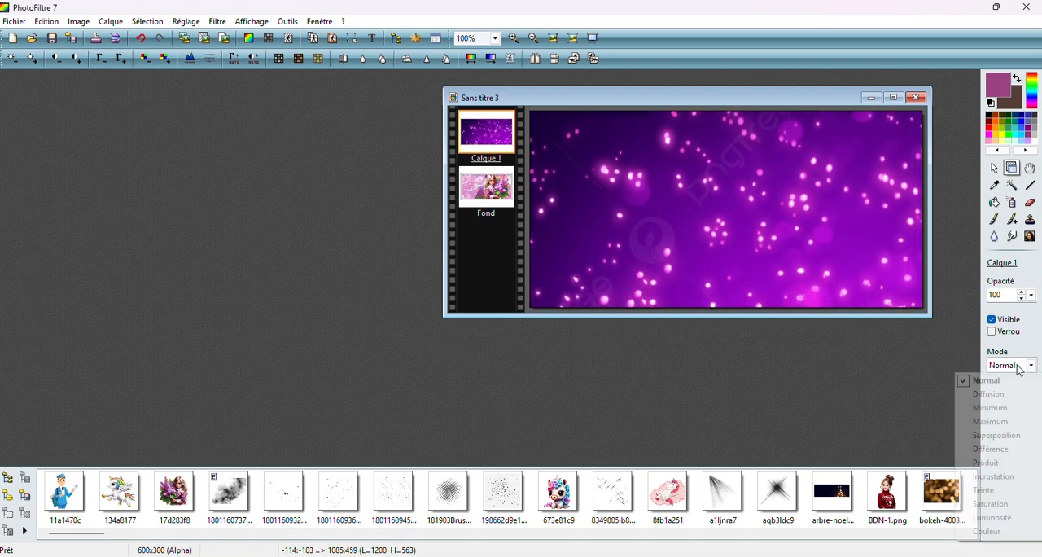
{"action": "left_click", "coordinate": [988, 422]}
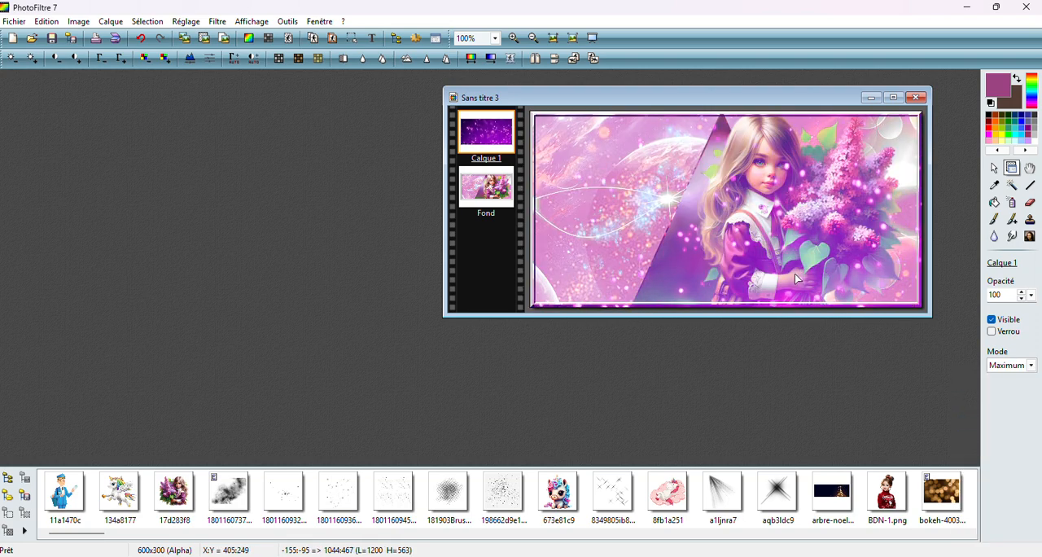
Erase the sparkle layer over the girl and her lilac bouquet with a size 30 soft round eraser
{"action": "left_click", "coordinate": [1031, 202]}
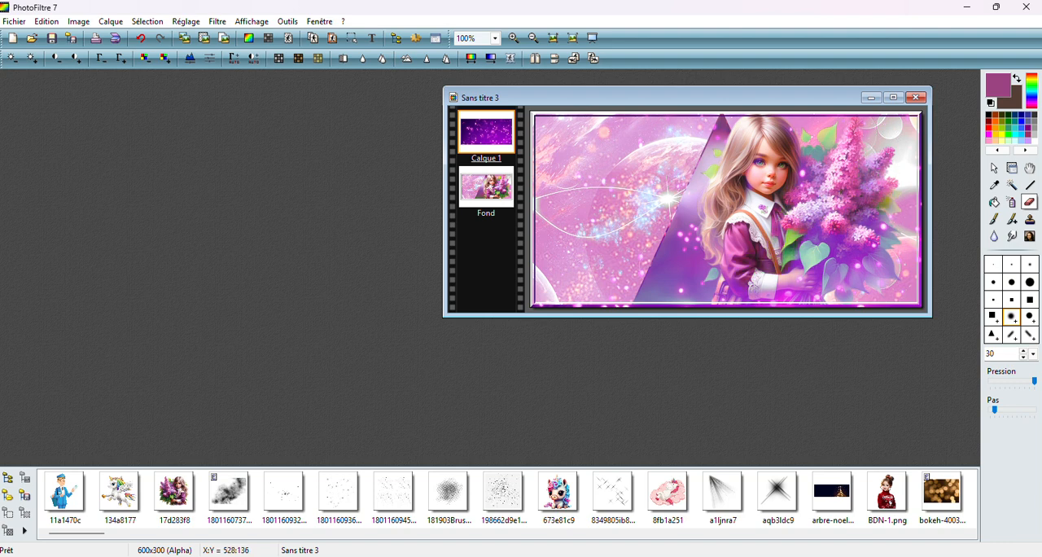
{"action": "mouse_move", "coordinate": [876, 202]}
{"action": "left_mouse_down"}
{"action": "mouse_move", "coordinate": [864, 252]}
{"action": "mouse_move", "coordinate": [830, 277]}
{"action": "mouse_move", "coordinate": [876, 264]}
{"action": "mouse_move", "coordinate": [891, 239]}
{"action": "left_mouse_up"}
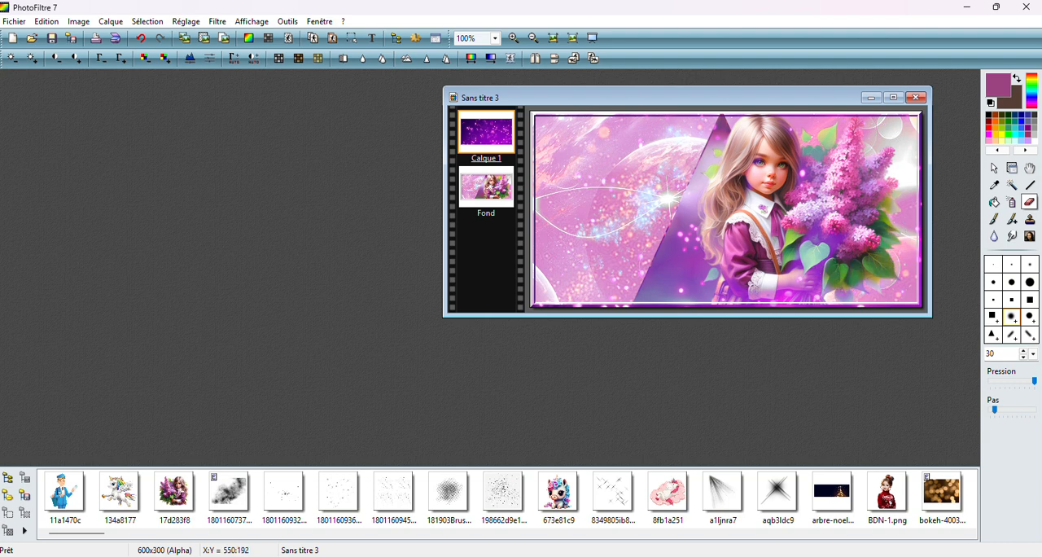
{"action": "mouse_move", "coordinate": [847, 282]}
{"action": "left_mouse_down"}
{"action": "mouse_move", "coordinate": [755, 275]}
{"action": "mouse_move", "coordinate": [727, 197]}
{"action": "left_mouse_up"}
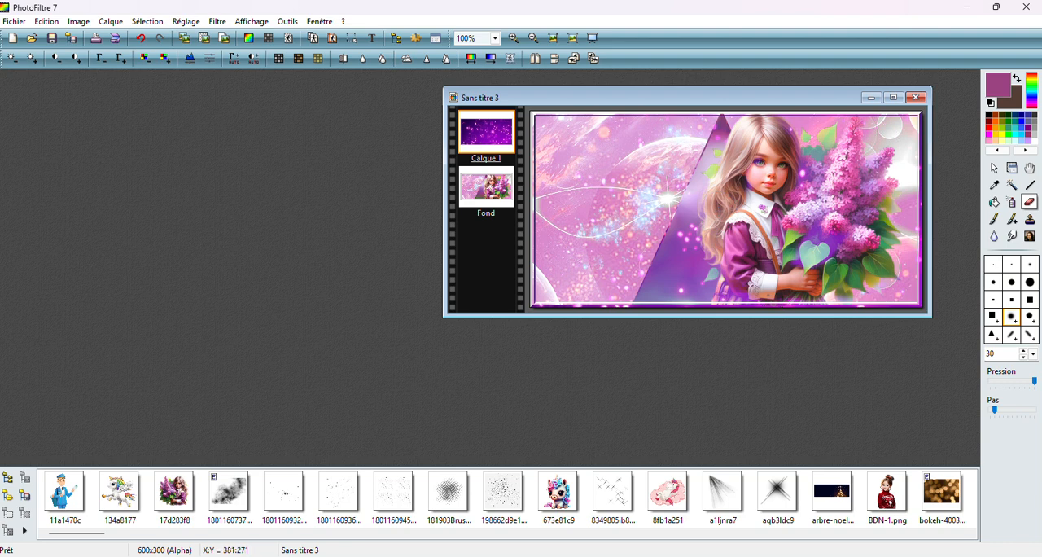
{"action": "left_click_drag", "start_coordinate": [772, 290], "coordinate": [779, 288]}
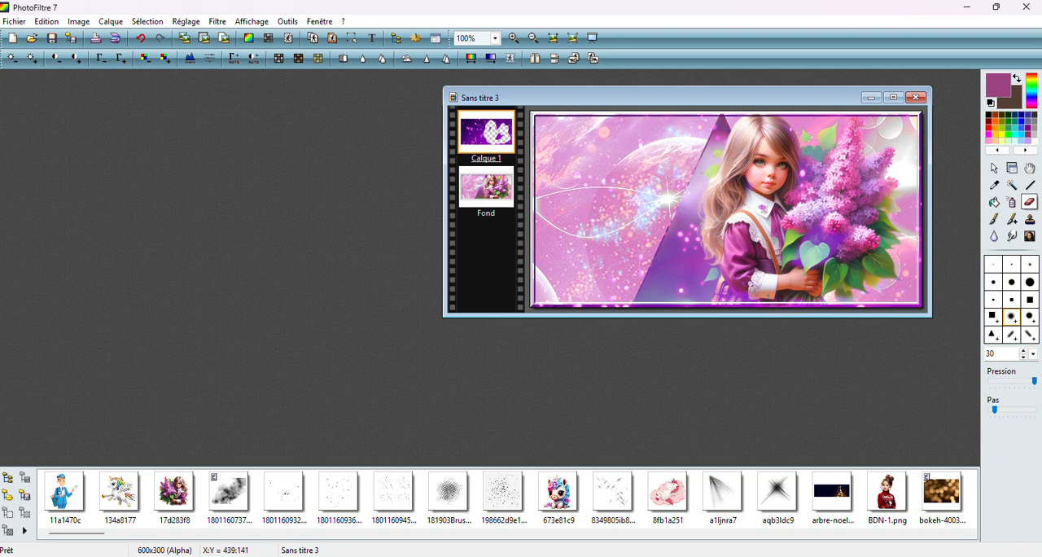
{"action": "mouse_move", "coordinate": [821, 232]}
{"action": "left_mouse_down"}
{"action": "mouse_move", "coordinate": [776, 259]}
{"action": "mouse_move", "coordinate": [765, 252]}
{"action": "mouse_move", "coordinate": [819, 257]}
{"action": "left_mouse_up"}
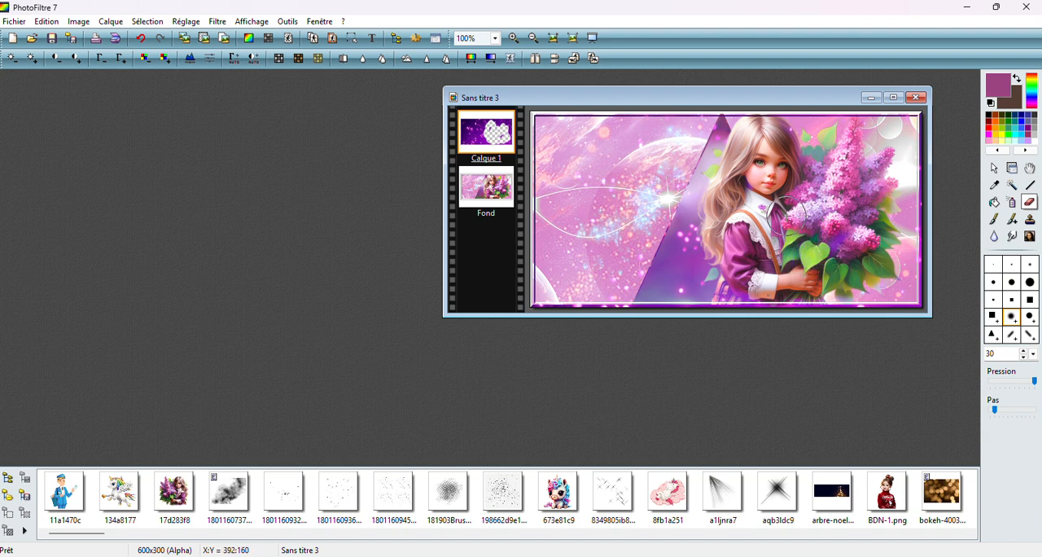